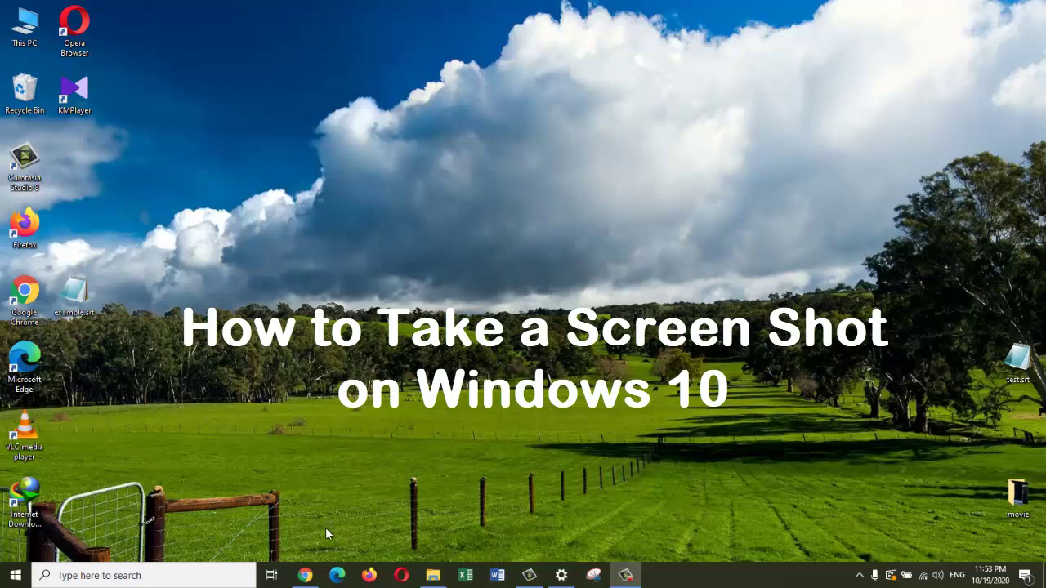
Step: Widen the Chrome YouTube channel window by stretching its left and right edges
{"action": "left_click", "coordinate": [302, 576]}
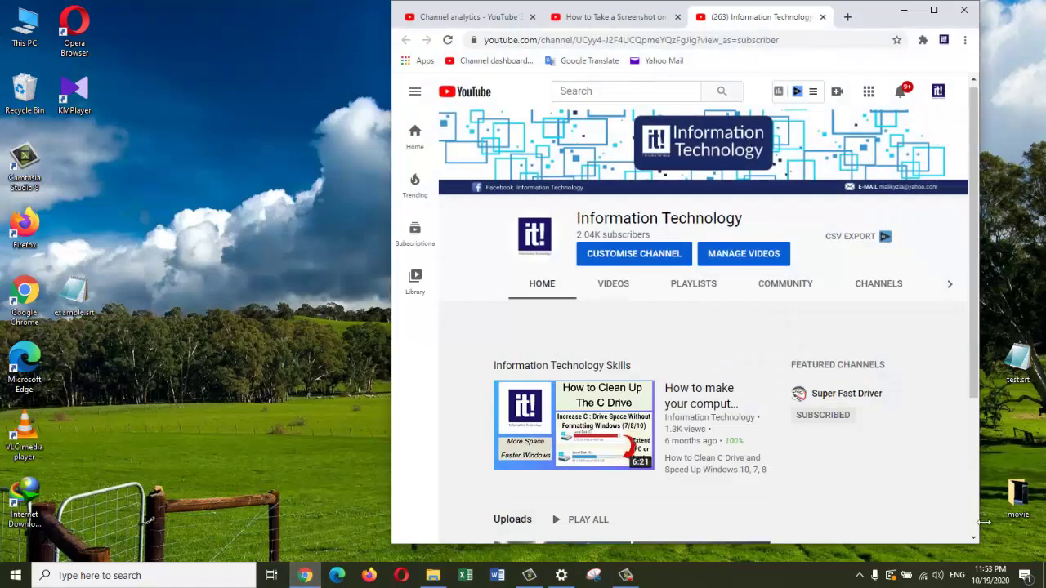
{"action": "left_click_drag", "start_coordinate": [979, 524], "coordinate": [1044, 524]}
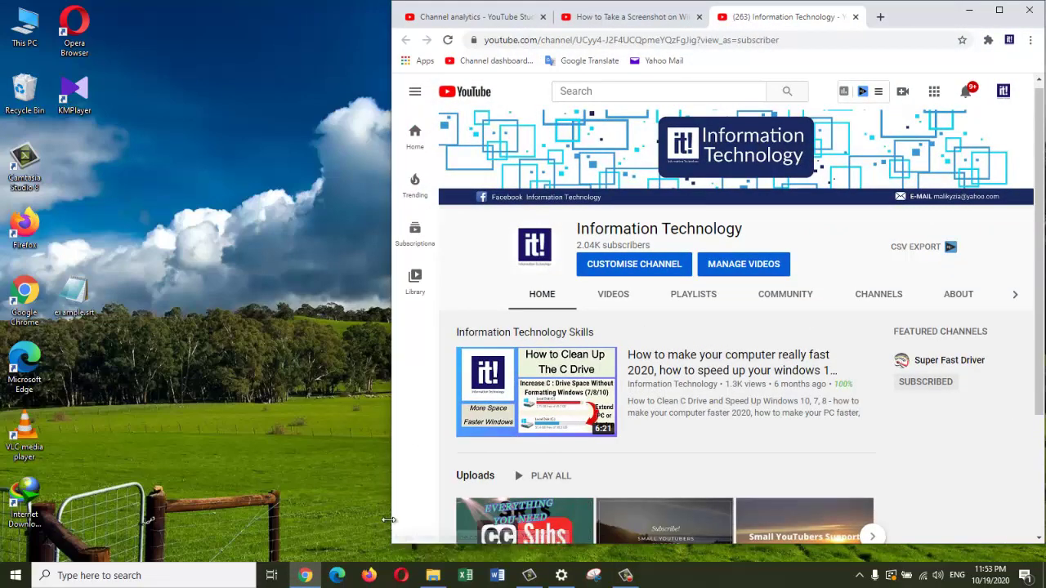
{"action": "left_click_drag", "start_coordinate": [391, 527], "coordinate": [302, 527]}
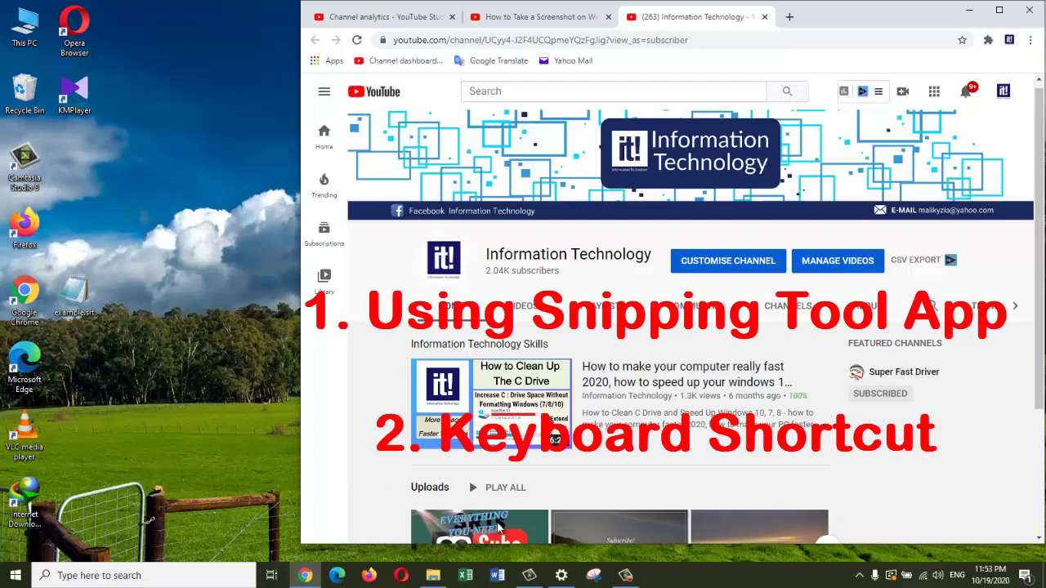
Step: Unpin Snipping Tool from the taskbar and minimize Chrome to reveal the desktop
{"action": "right_click", "coordinate": [594, 575]}
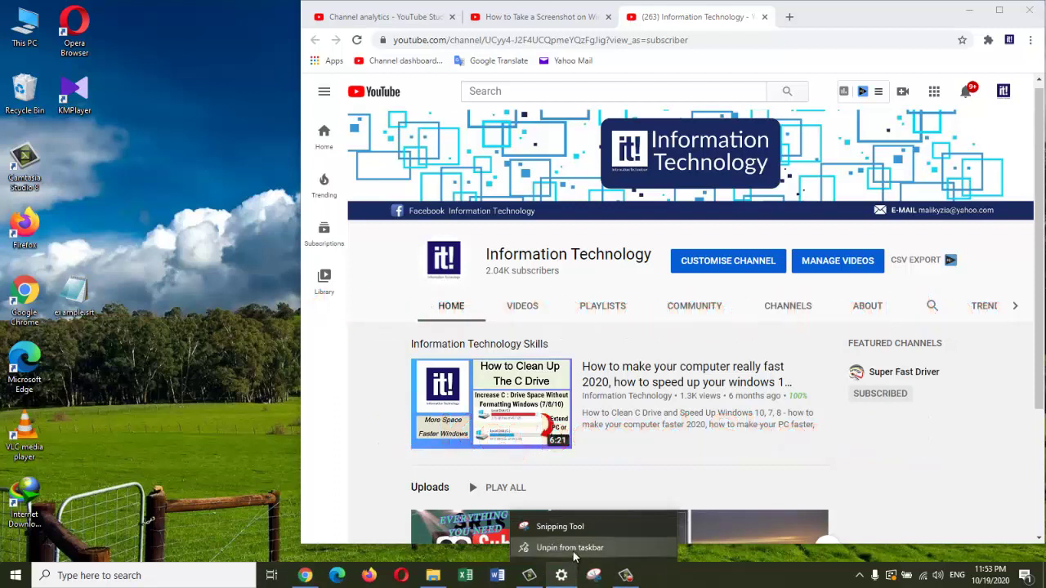
{"action": "left_click", "coordinate": [569, 547]}
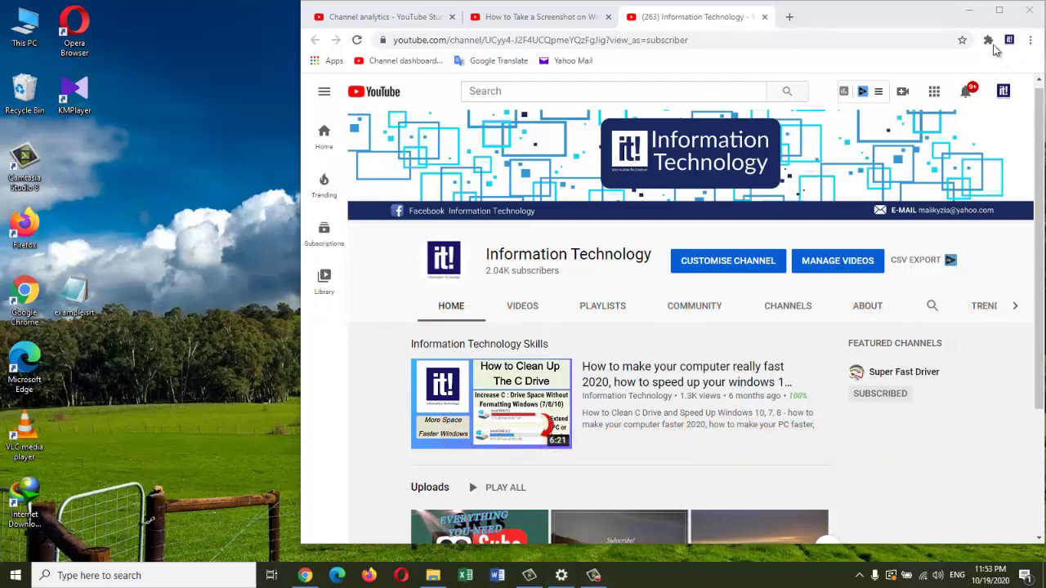
{"action": "left_click", "coordinate": [968, 11]}
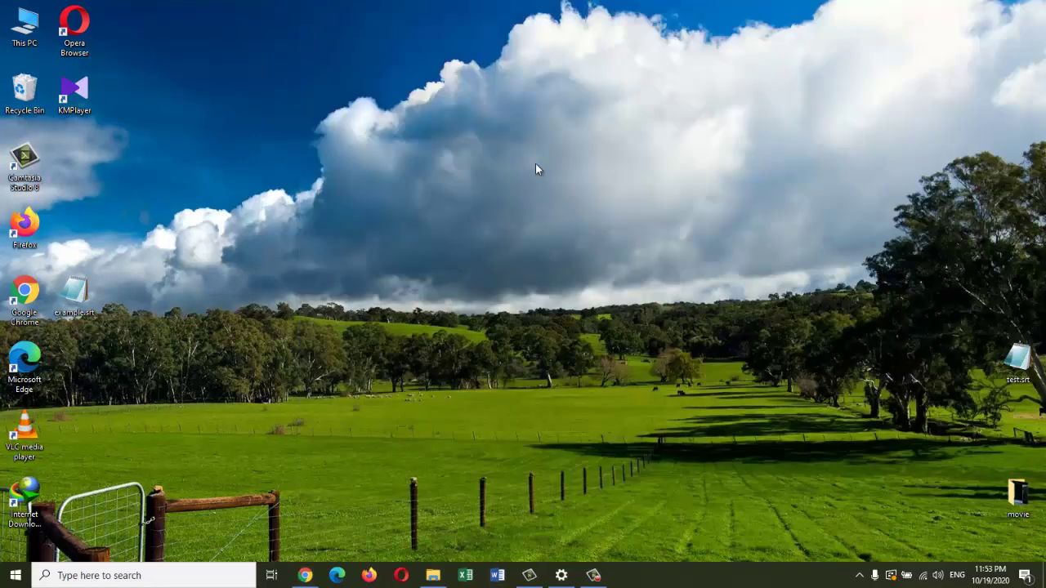
{"action": "left_click", "coordinate": [90, 576]}
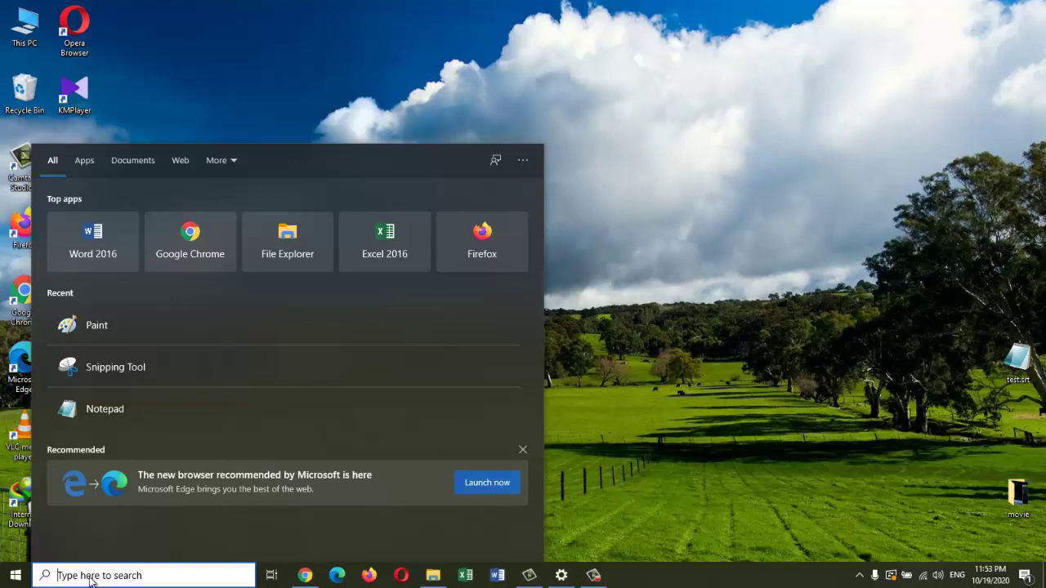
{"action": "type", "text": "sn"}
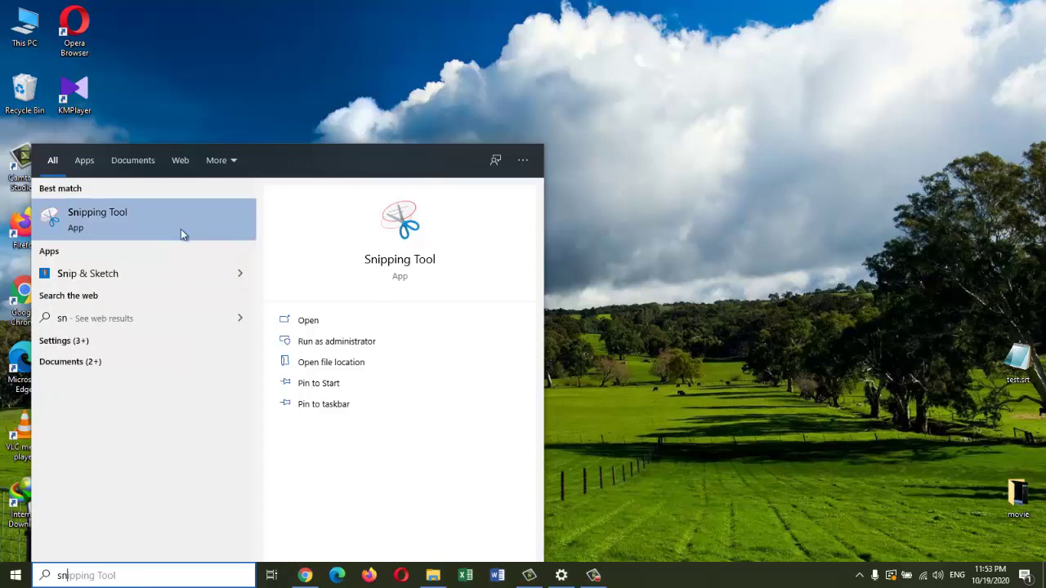
{"action": "left_click", "coordinate": [745, 328]}
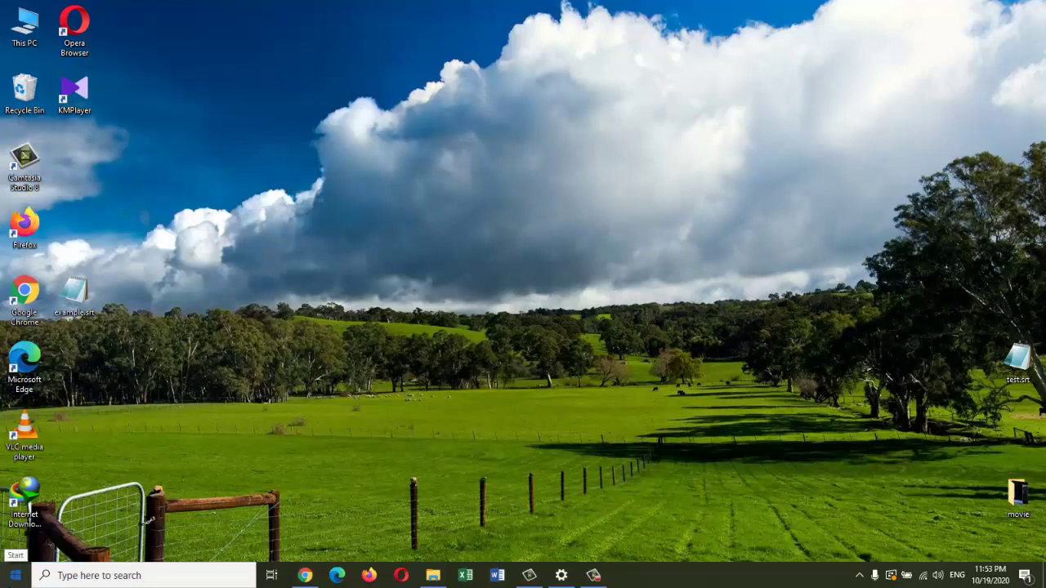
Step: Open the Start menu and scroll through the installed apps list
{"action": "left_click", "coordinate": [15, 576]}
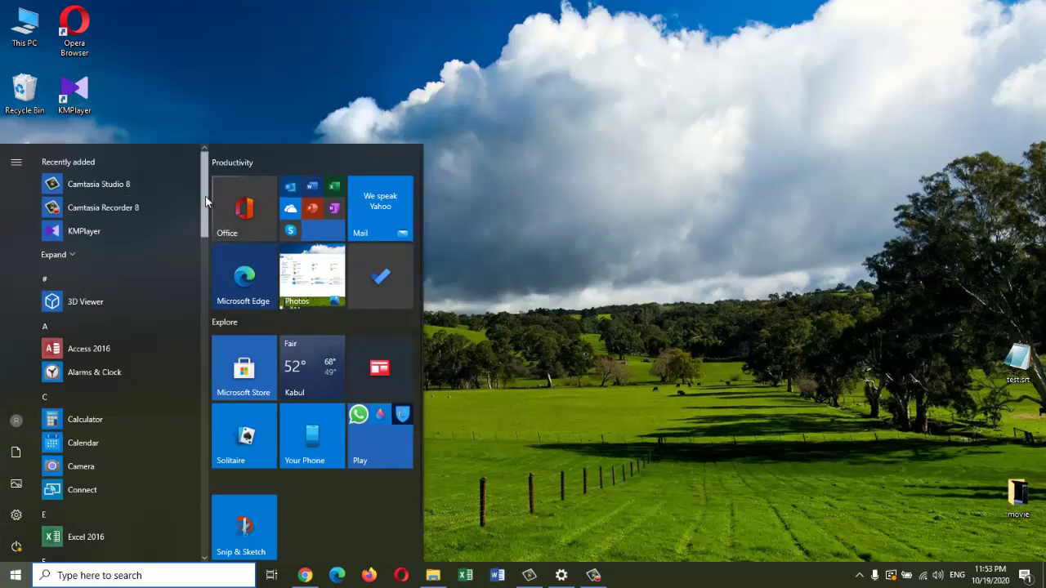
{"action": "left_click_drag", "start_coordinate": [206, 194], "coordinate": [180, 416]}
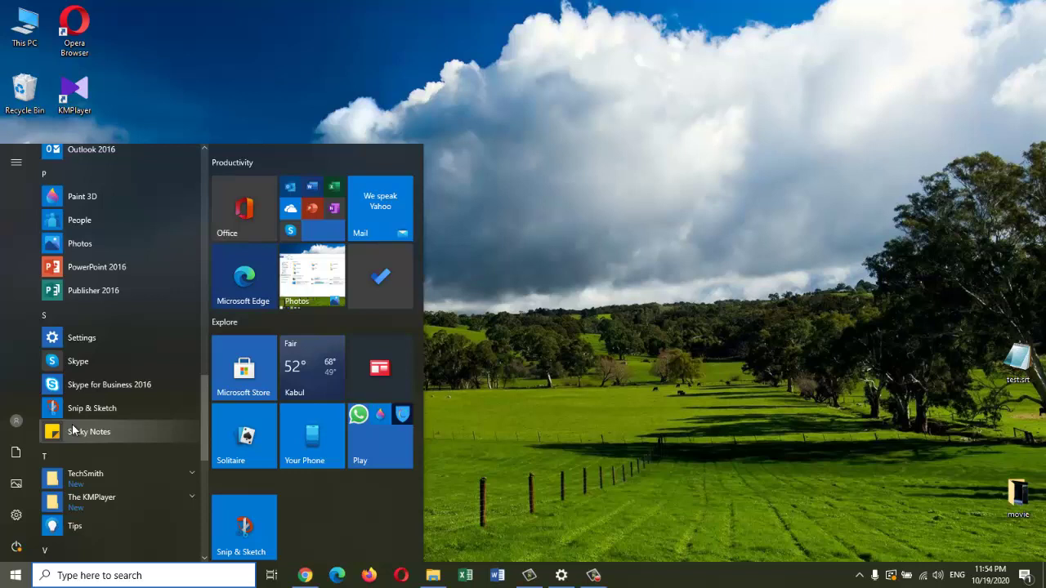
Step: Search 'sn' and pin the Snipping Tool result to Start
{"action": "type", "text": "sn"}
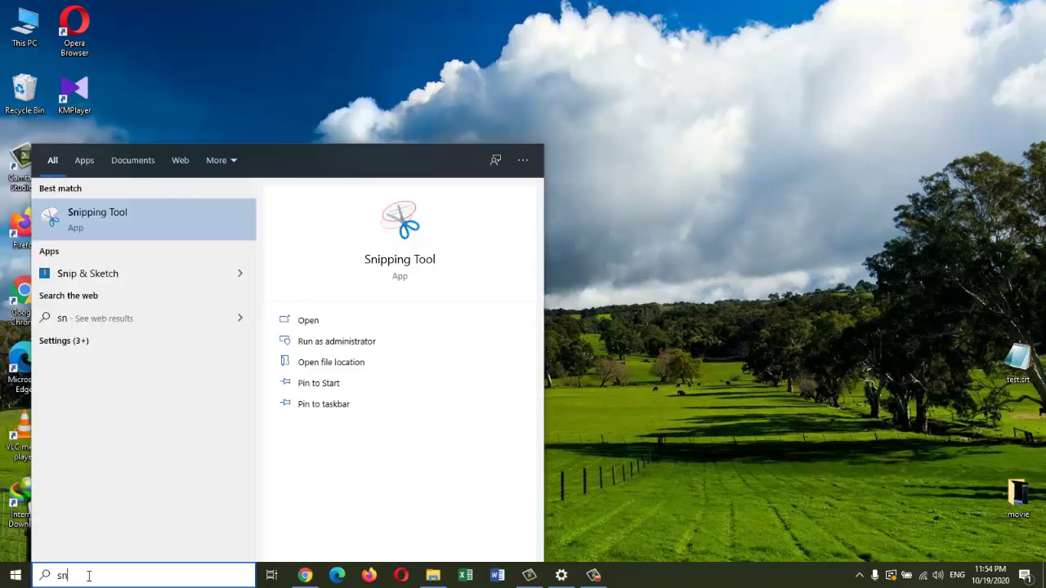
{"action": "right_click", "coordinate": [168, 215]}
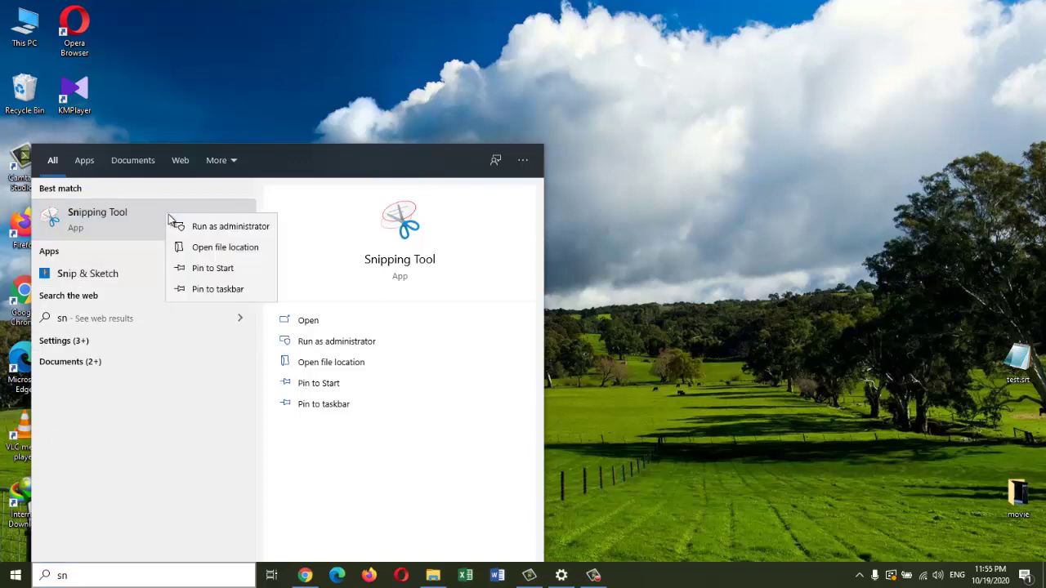
{"action": "left_click", "coordinate": [242, 271]}
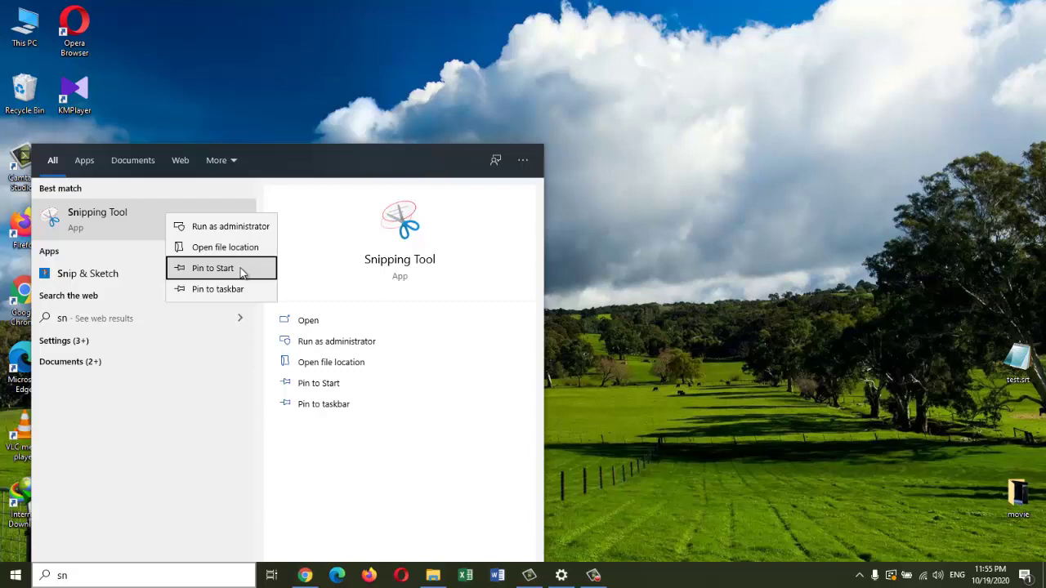
Step: Pin the new Snipping Tool Start tile to the taskbar and close Start
{"action": "left_click", "coordinate": [16, 576]}
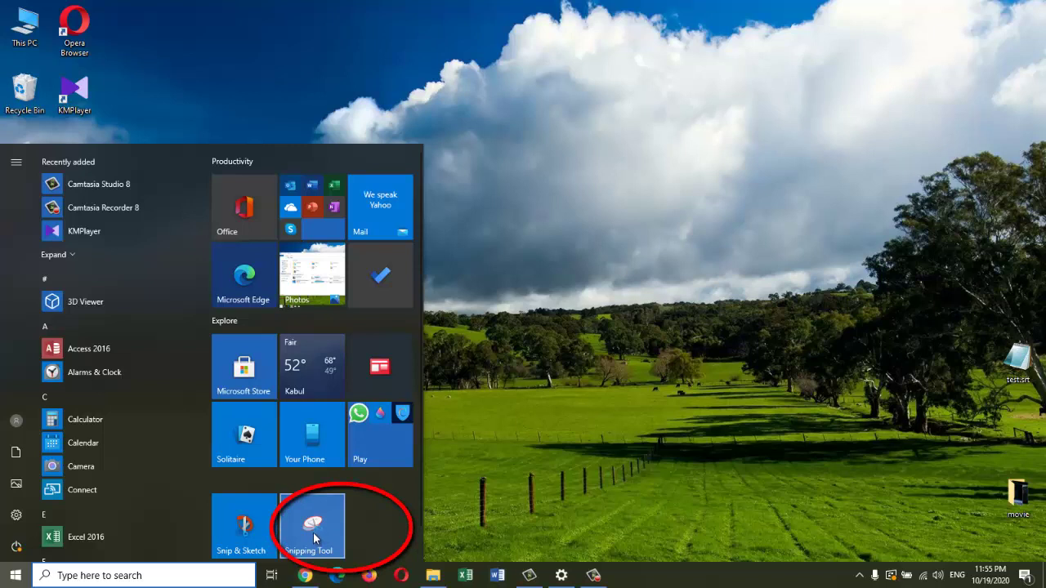
{"action": "right_click", "coordinate": [314, 533]}
{"action": "mouse_move", "coordinate": [315, 526]}
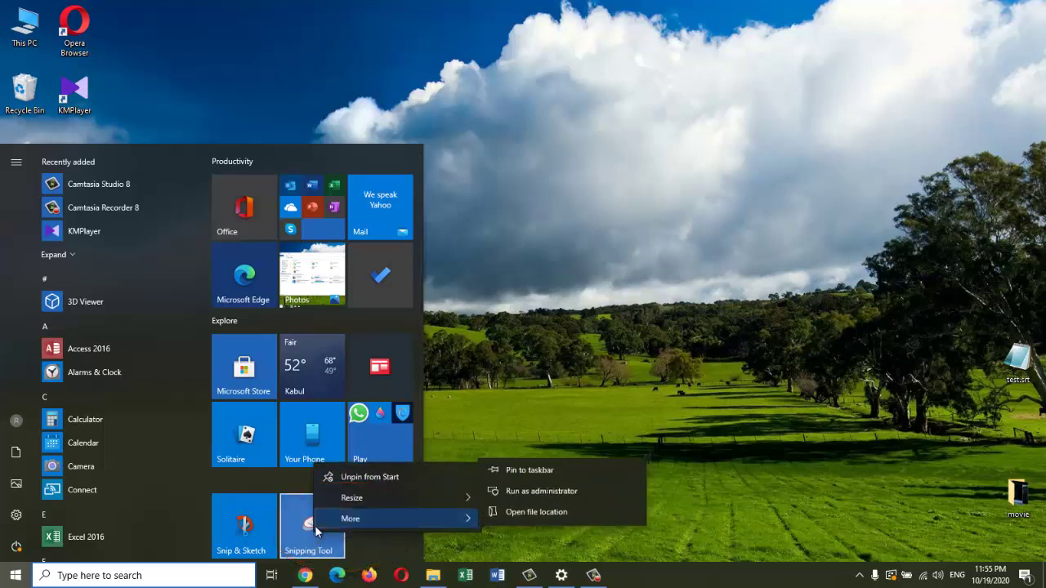
{"action": "left_click", "coordinate": [557, 474]}
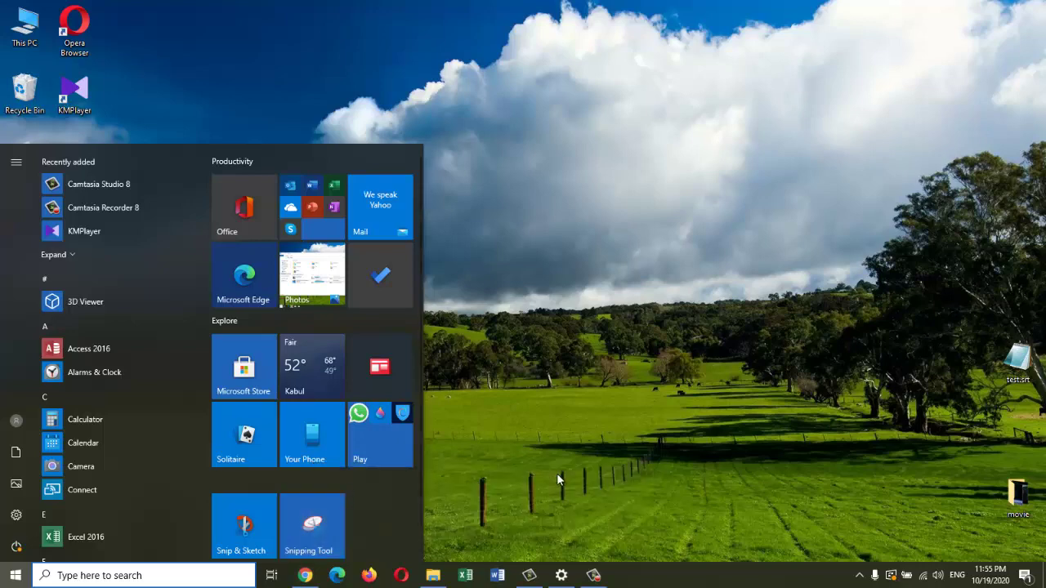
{"action": "left_click", "coordinate": [572, 386]}
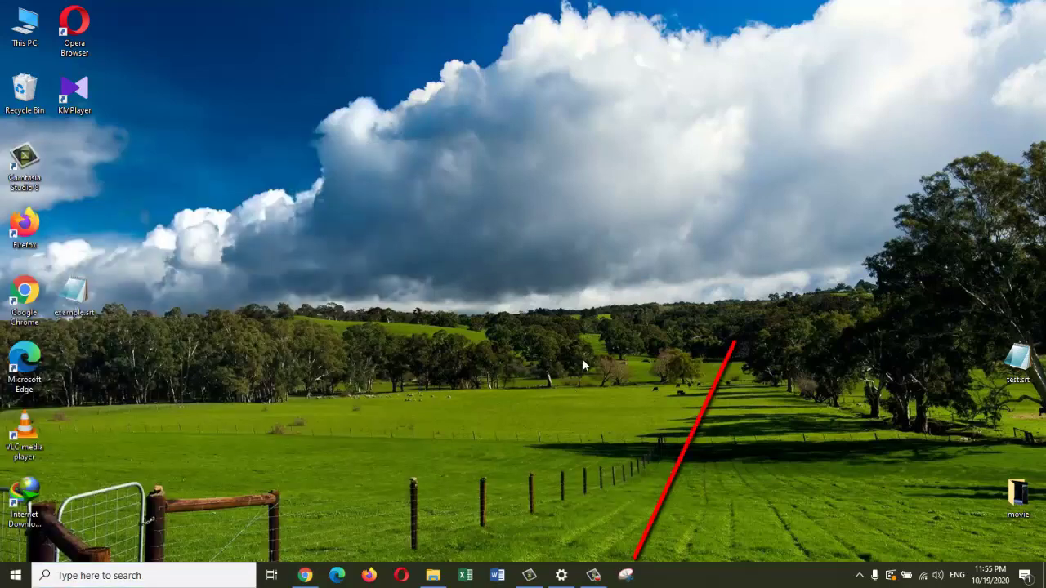
Step: Launch Snipping Tool from the taskbar over the YouTube channel page and open its Mode list
{"action": "left_click", "coordinate": [626, 575]}
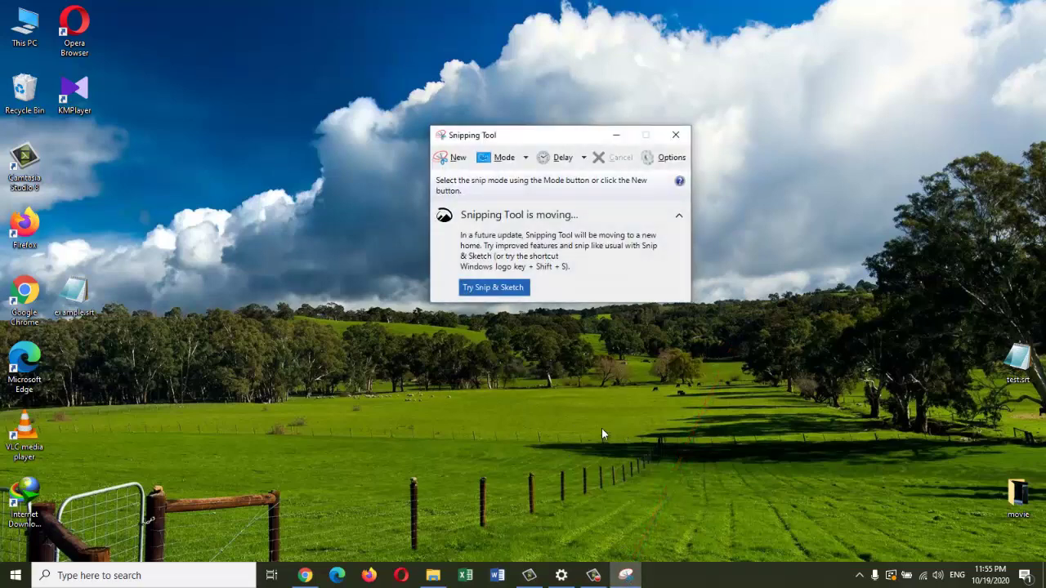
{"action": "left_click", "coordinate": [305, 576]}
{"action": "left_click", "coordinate": [237, 416]}
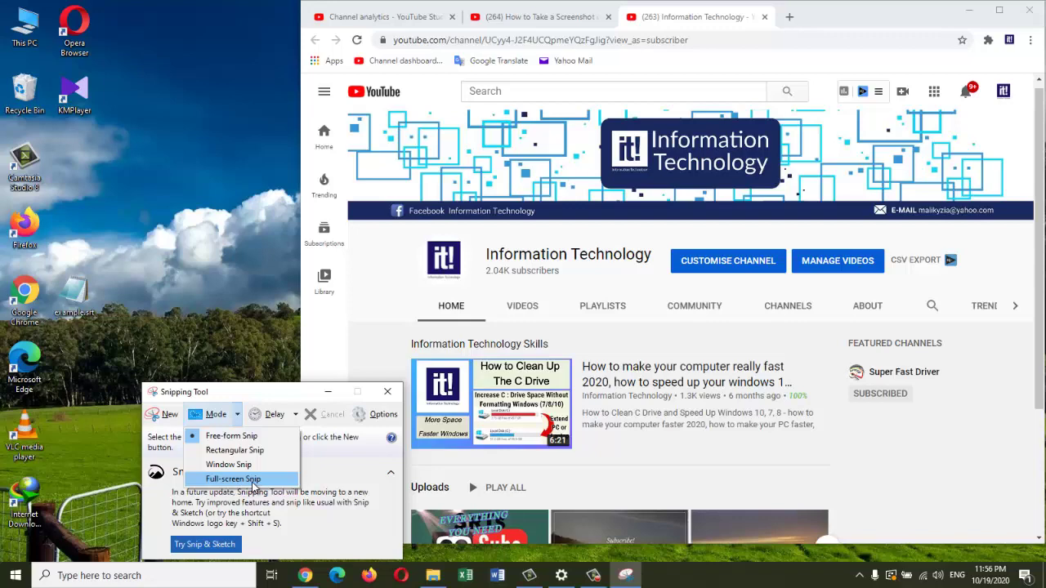
Step: Take a full-screen snip, then switch Snipping Tool to Window Snip mode
{"action": "left_click", "coordinate": [253, 488]}
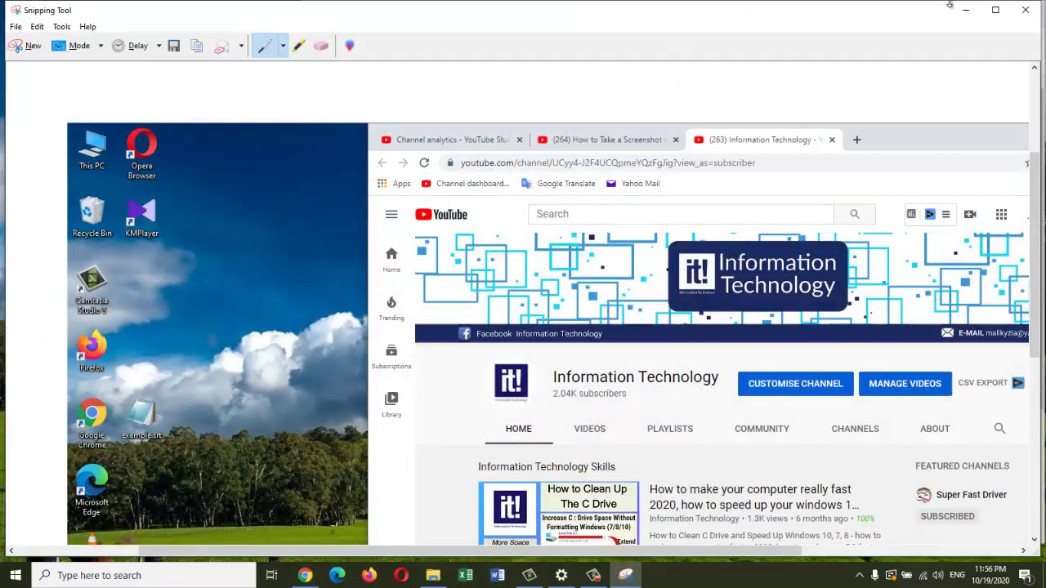
{"action": "left_click", "coordinate": [101, 46]}
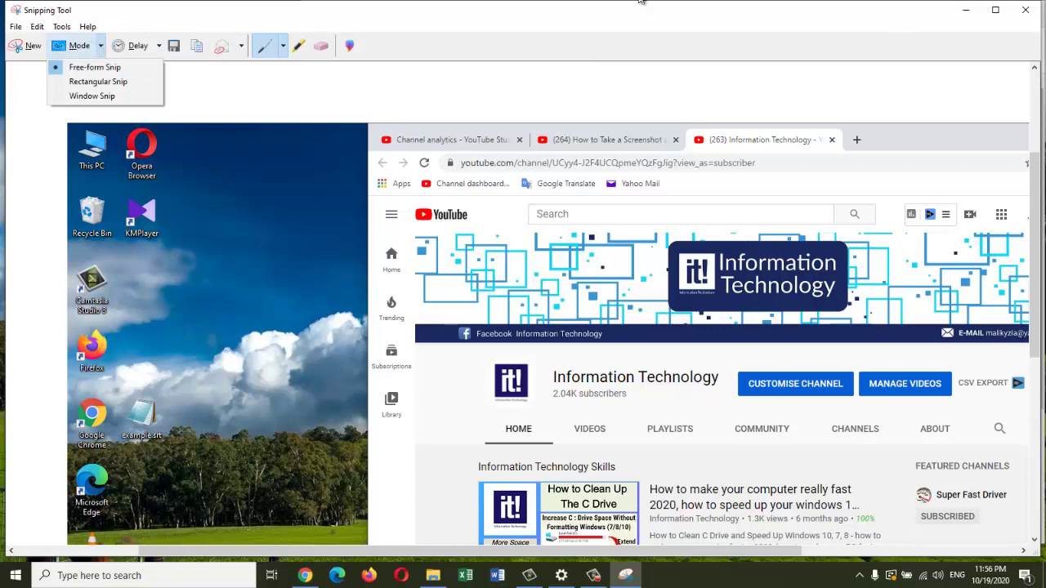
{"action": "left_click", "coordinate": [967, 10]}
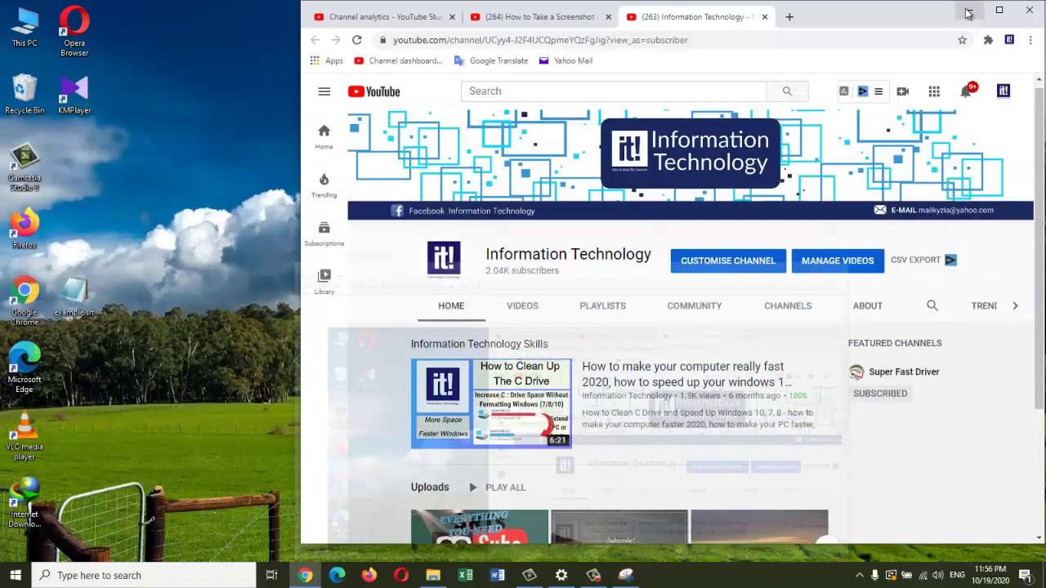
{"action": "left_click", "coordinate": [625, 576]}
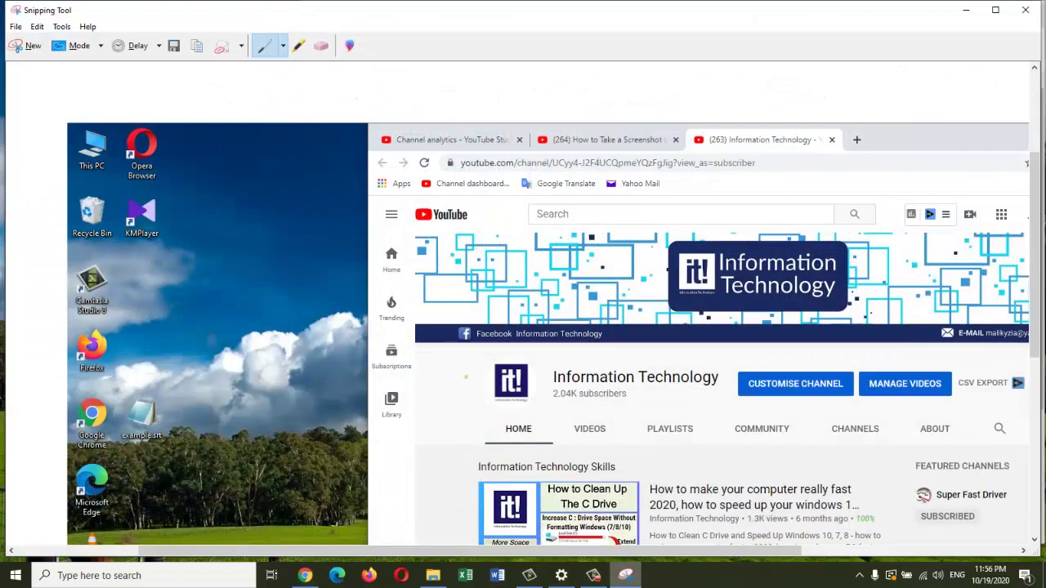
{"action": "left_click", "coordinate": [100, 46]}
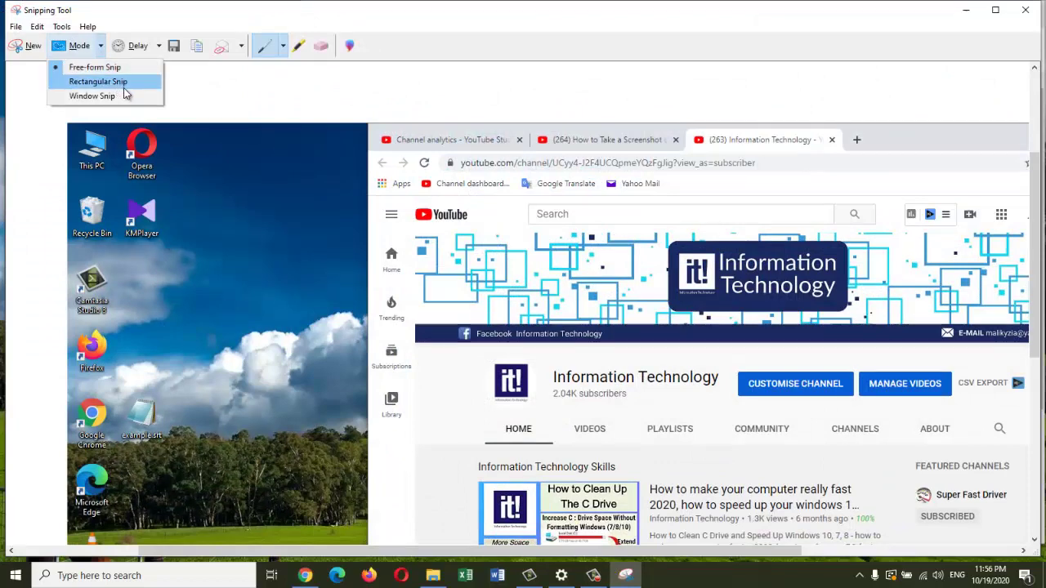
{"action": "left_click", "coordinate": [86, 82]}
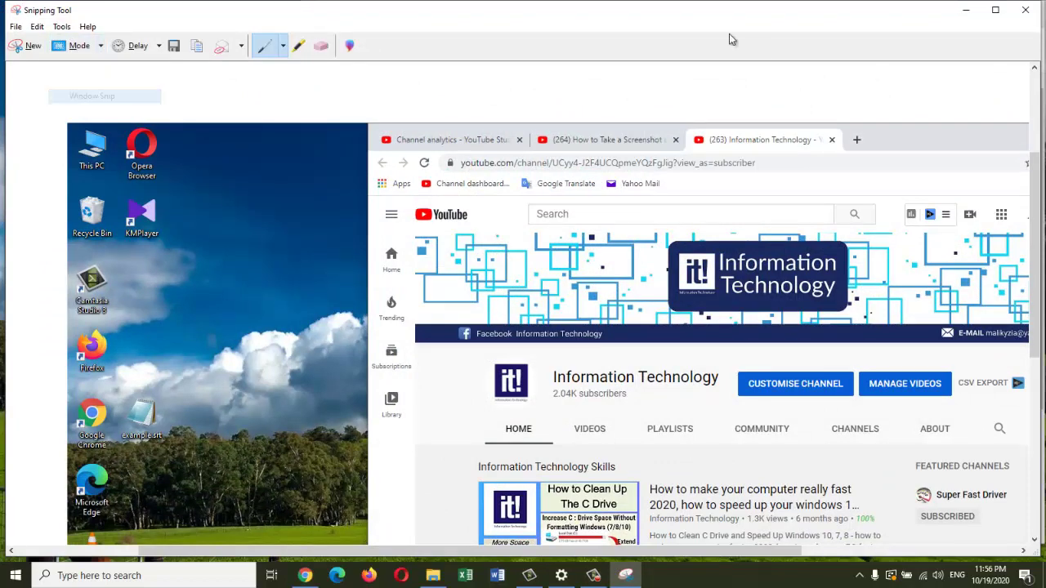
Step: Snip the Chrome channel window, then switch the mode to Rectangular Snip
{"action": "left_click", "coordinate": [304, 575]}
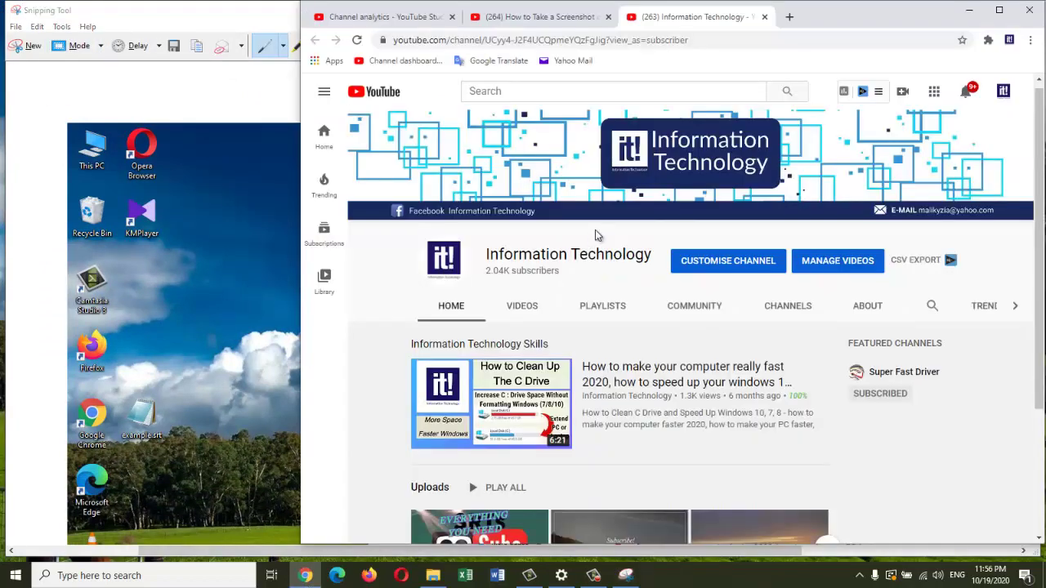
{"action": "left_click", "coordinate": [27, 45]}
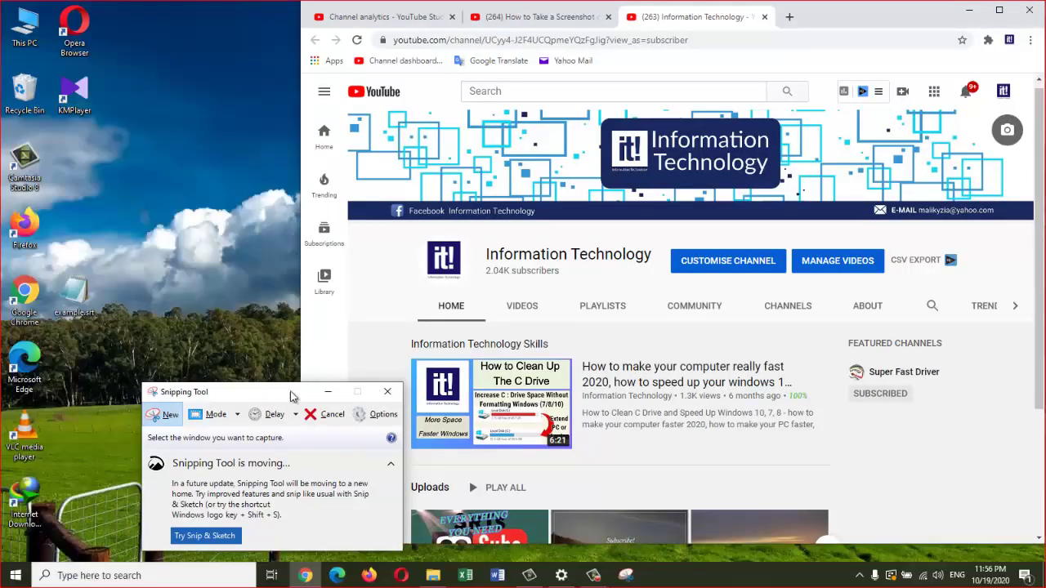
{"action": "left_click", "coordinate": [514, 180]}
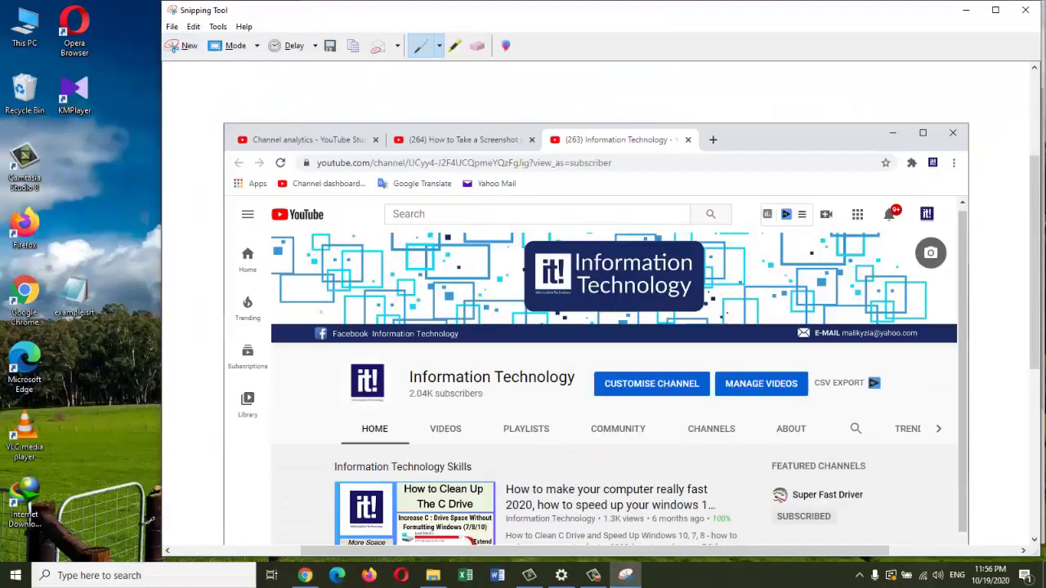
{"action": "left_click", "coordinate": [250, 46]}
{"action": "left_click", "coordinate": [254, 82]}
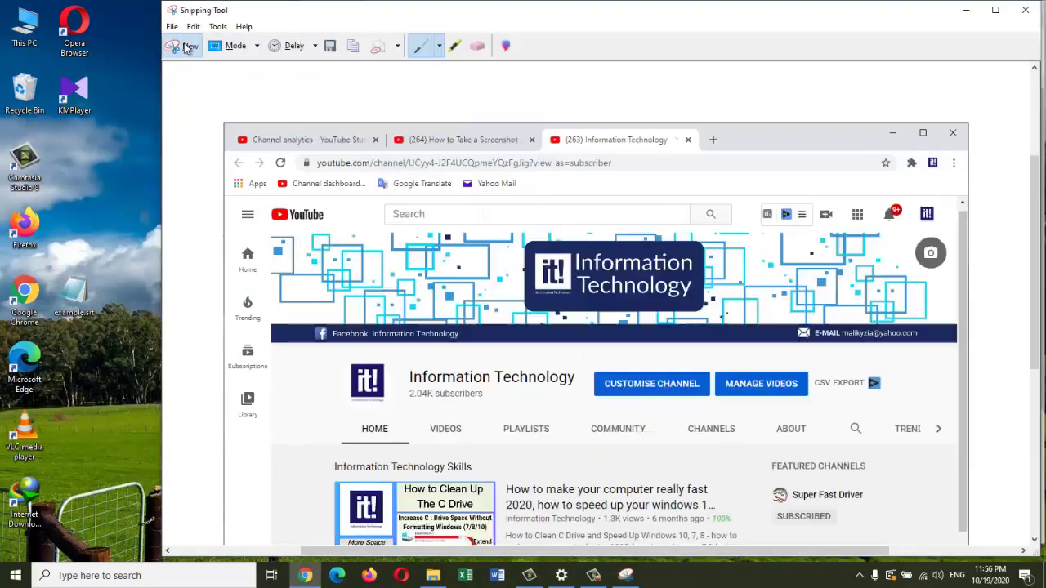
Step: Snip the C Drive video thumbnail as a rectangle, then free-form snip the banner logo
{"action": "left_click", "coordinate": [187, 46]}
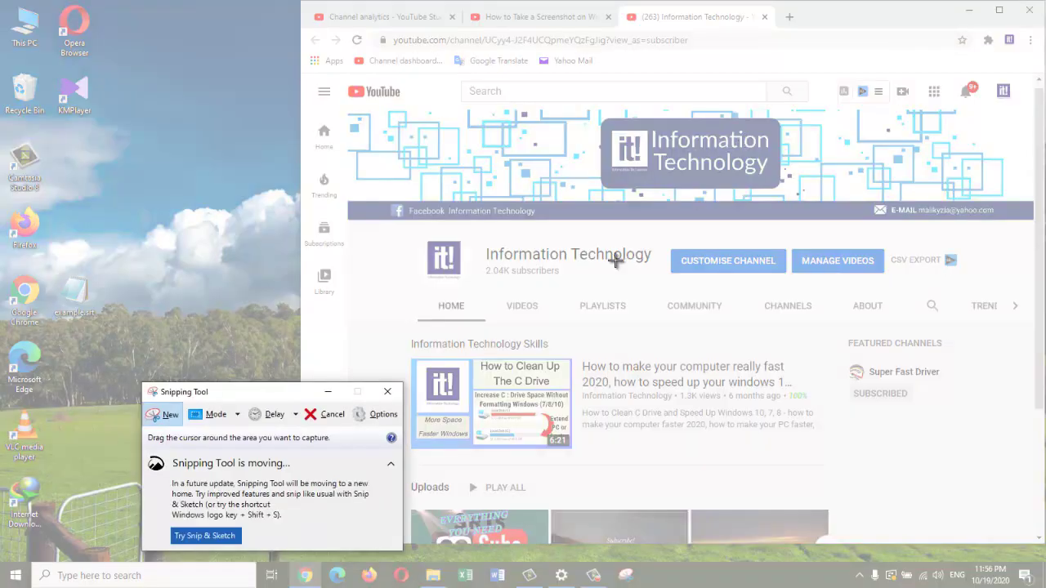
{"action": "left_click_drag", "start_coordinate": [395, 348], "coordinate": [605, 472]}
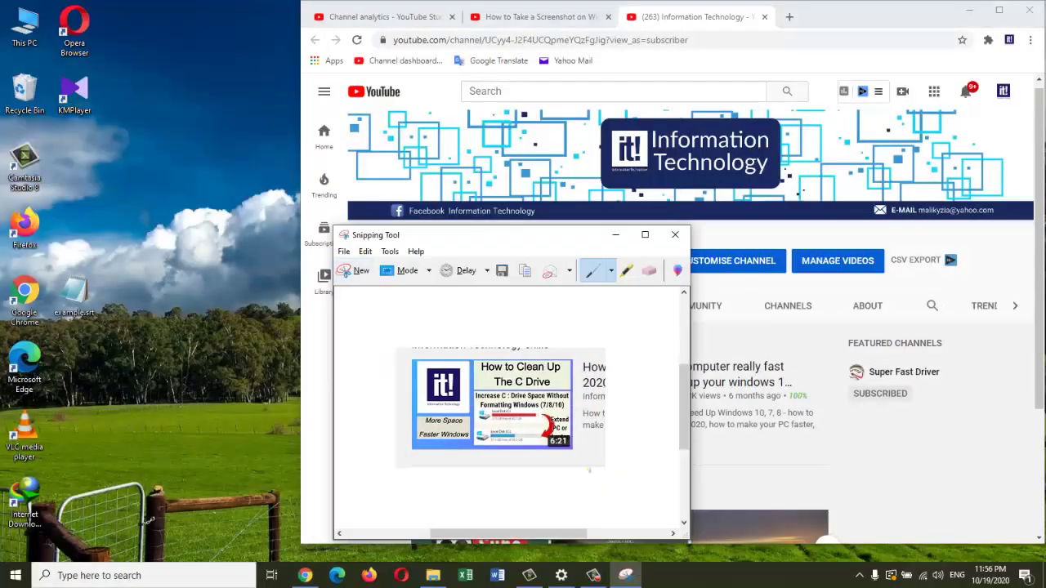
{"action": "left_click", "coordinate": [407, 271]}
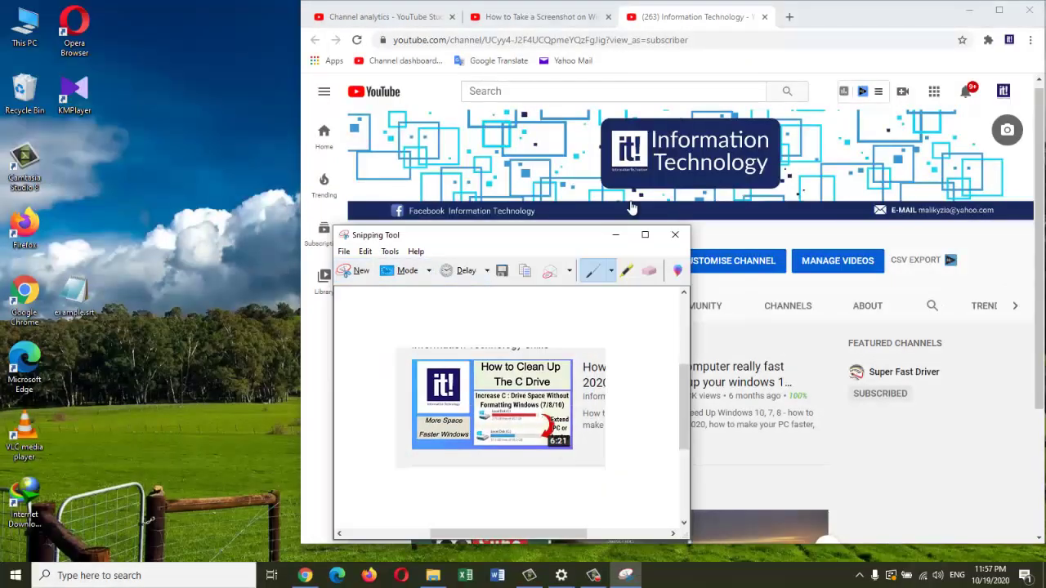
{"action": "left_click", "coordinate": [407, 271]}
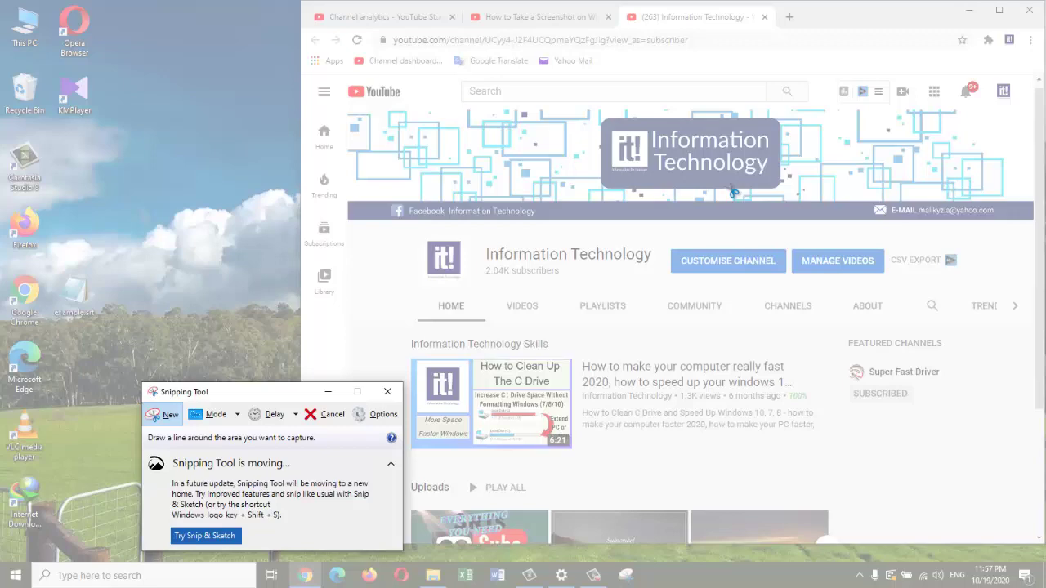
{"action": "mouse_move", "coordinate": [623, 111]}
{"action": "left_mouse_down"}
{"action": "mouse_move", "coordinate": [794, 105]}
{"action": "mouse_move", "coordinate": [630, 229]}
{"action": "mouse_move", "coordinate": [603, 119]}
{"action": "mouse_move", "coordinate": [620, 113]}
{"action": "left_mouse_up"}
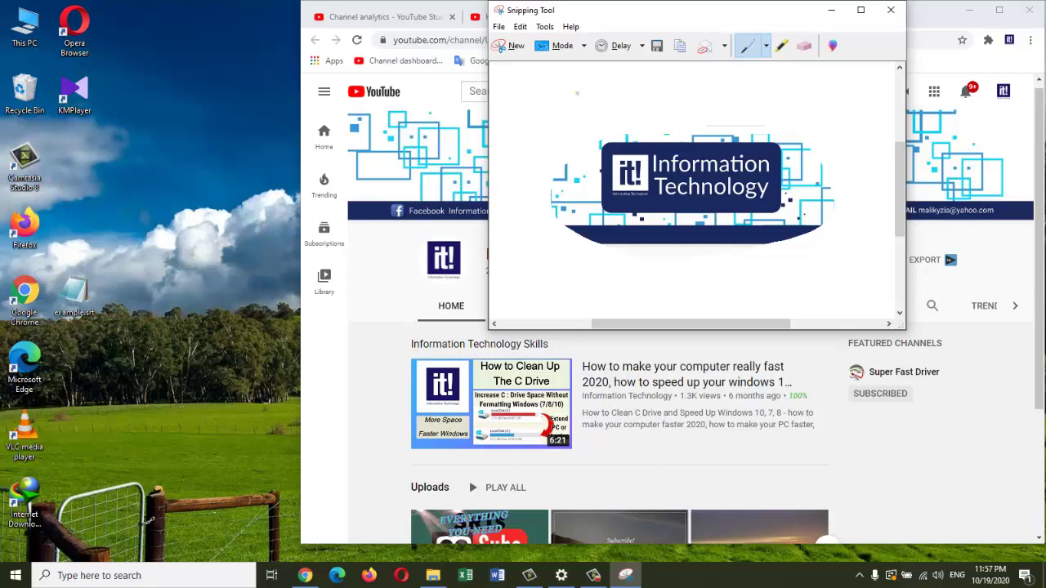
{"action": "left_click", "coordinate": [500, 27]}
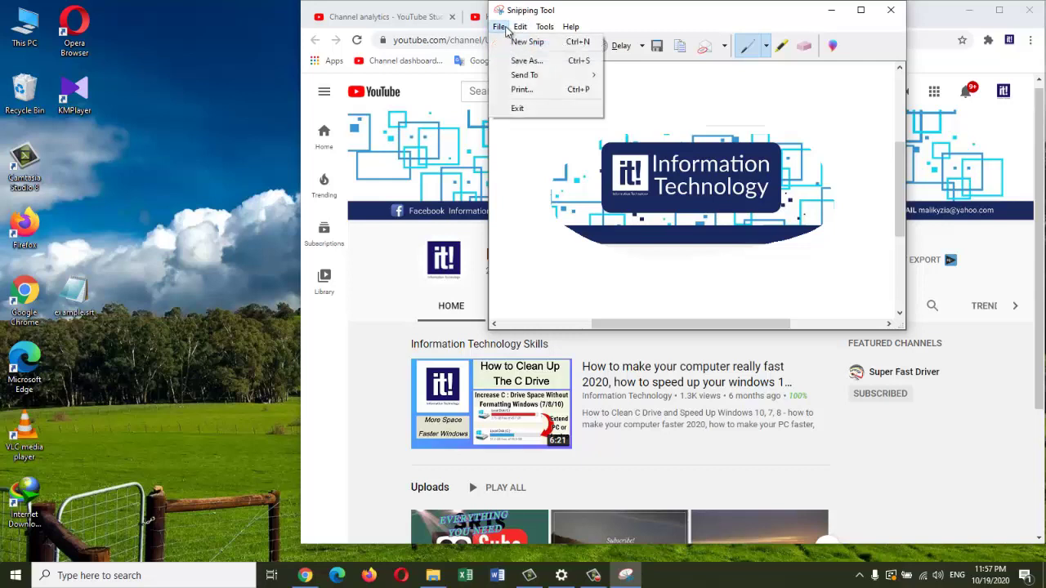
{"action": "left_click", "coordinate": [548, 64]}
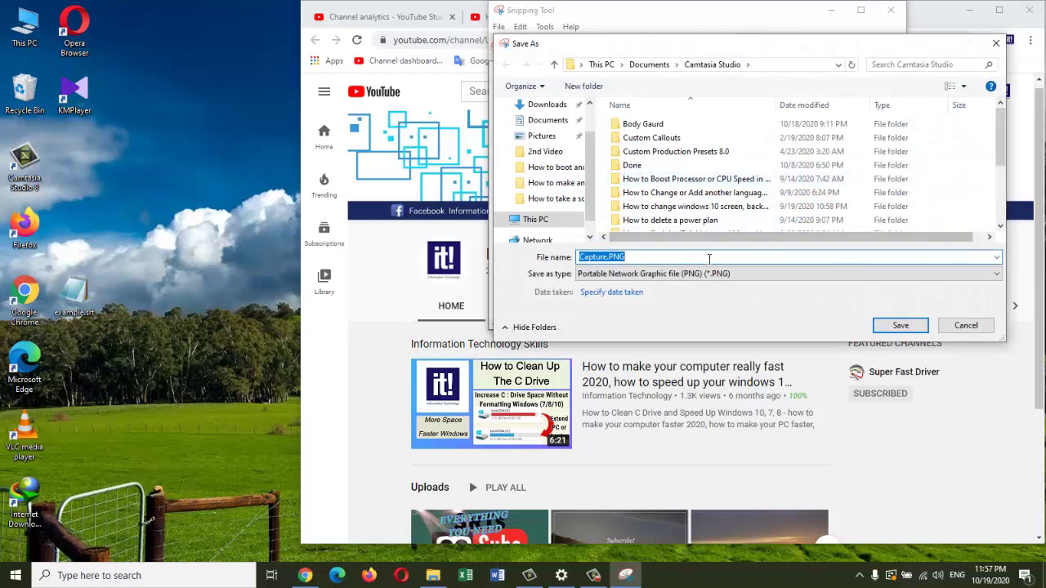
{"action": "left_click", "coordinate": [713, 275]}
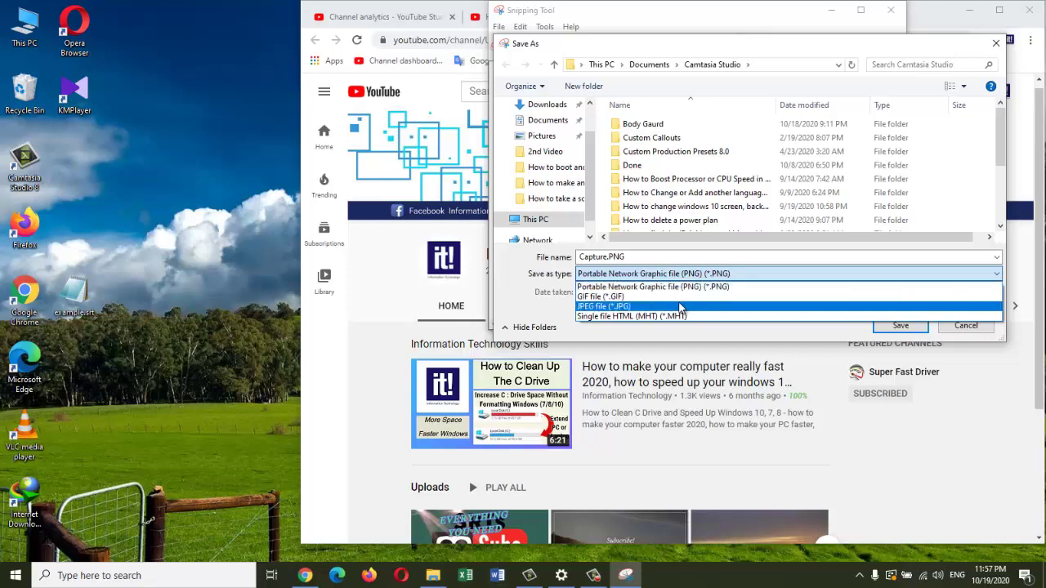
{"action": "left_click", "coordinate": [944, 338]}
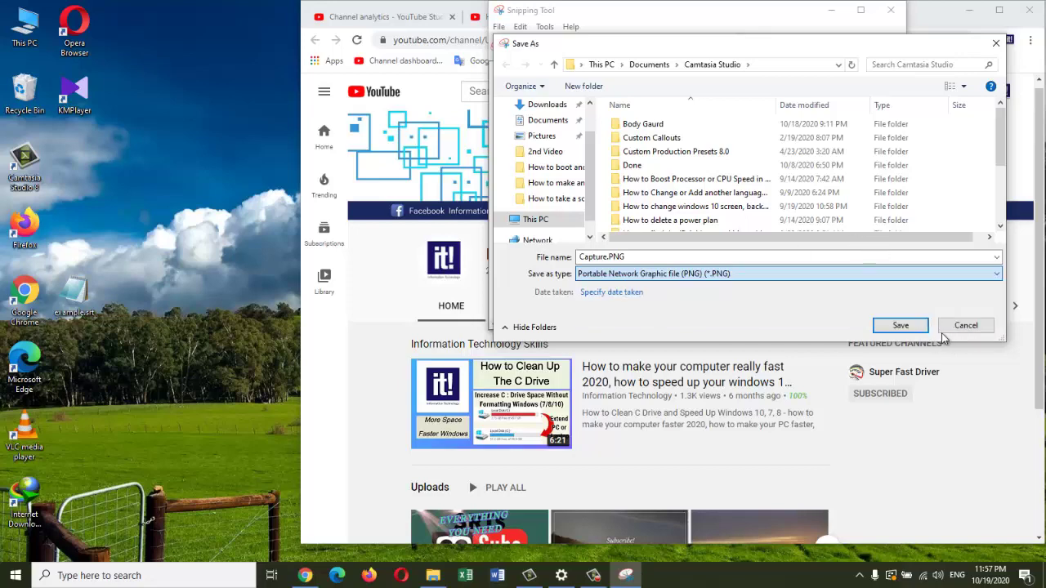
{"action": "left_click", "coordinate": [964, 327]}
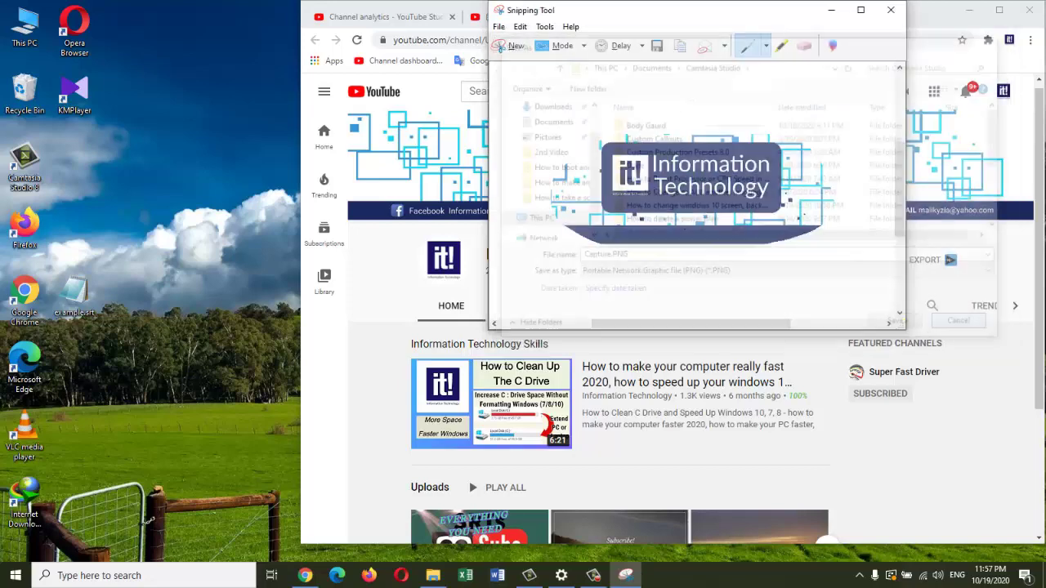
{"action": "left_click", "coordinate": [498, 27]}
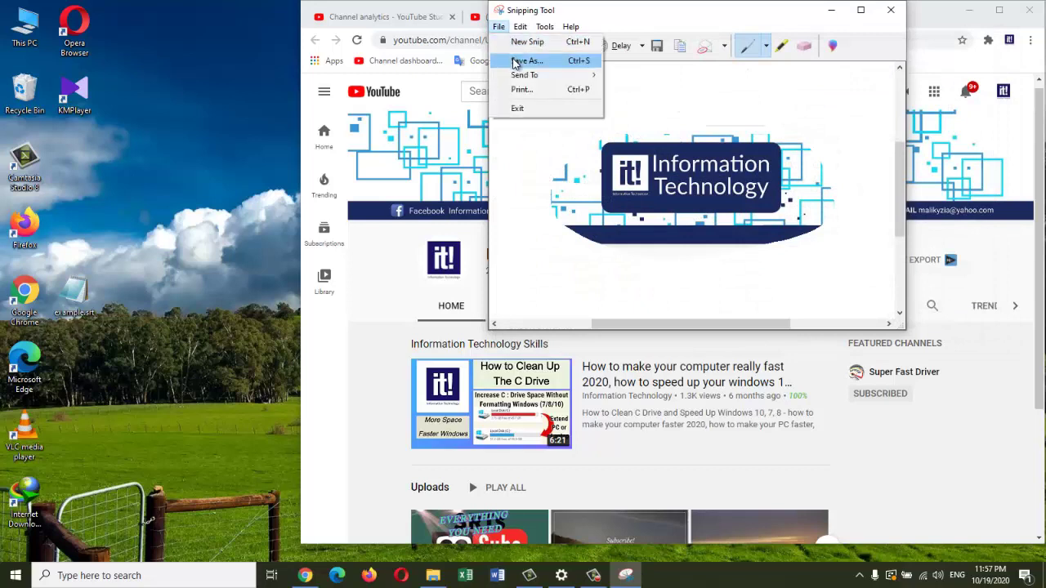
{"action": "mouse_move", "coordinate": [528, 74]}
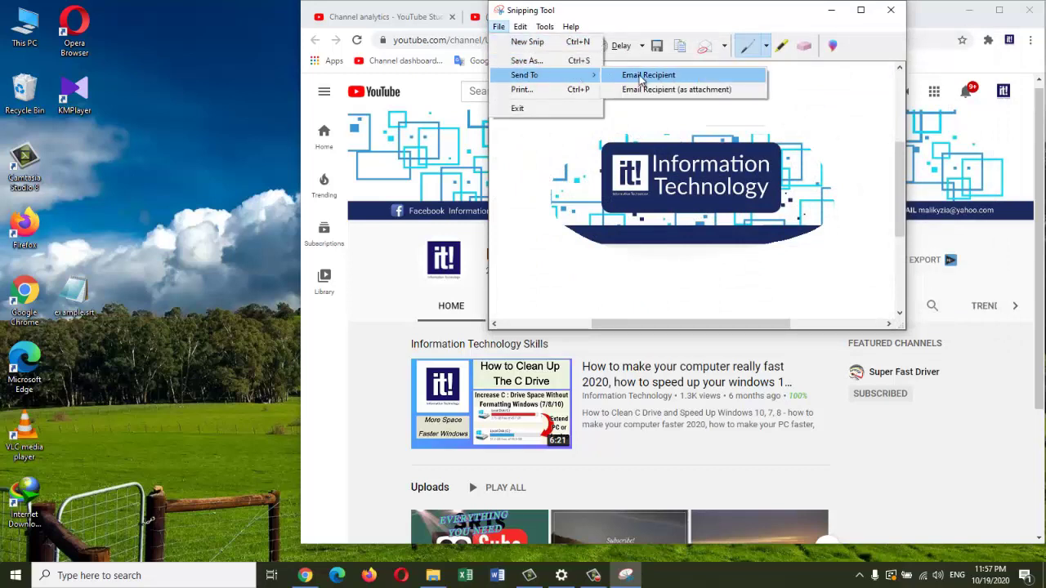
{"action": "left_click", "coordinate": [650, 32]}
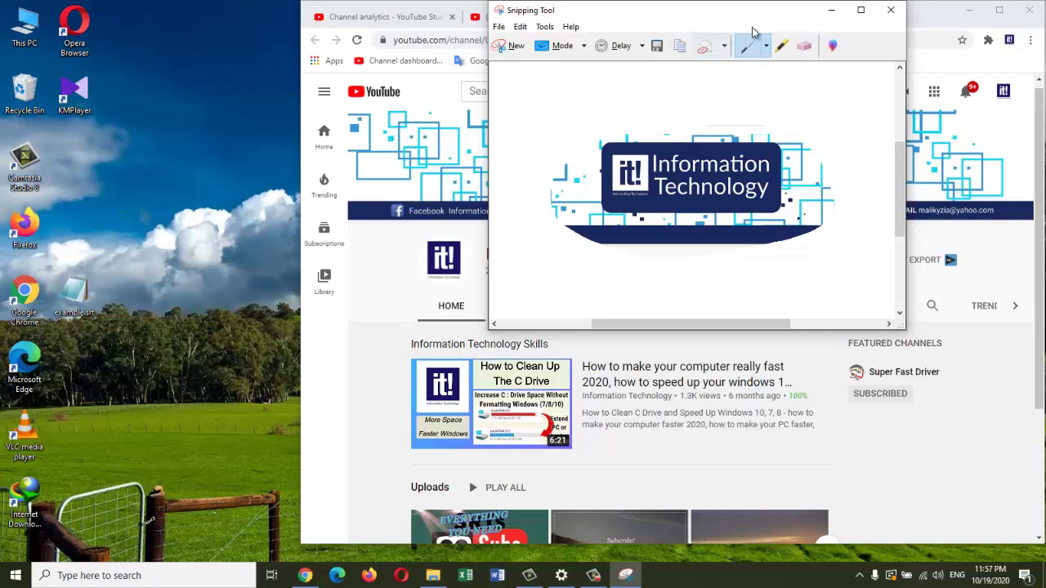
{"action": "left_click", "coordinate": [768, 47]}
{"action": "left_click", "coordinate": [769, 47]}
{"action": "mouse_move", "coordinate": [609, 132]}
{"action": "left_mouse_down"}
{"action": "mouse_move", "coordinate": [762, 152]}
{"action": "mouse_move", "coordinate": [767, 197]}
{"action": "mouse_move", "coordinate": [642, 206]}
{"action": "mouse_move", "coordinate": [633, 146]}
{"action": "mouse_move", "coordinate": [652, 129]}
{"action": "left_mouse_up"}
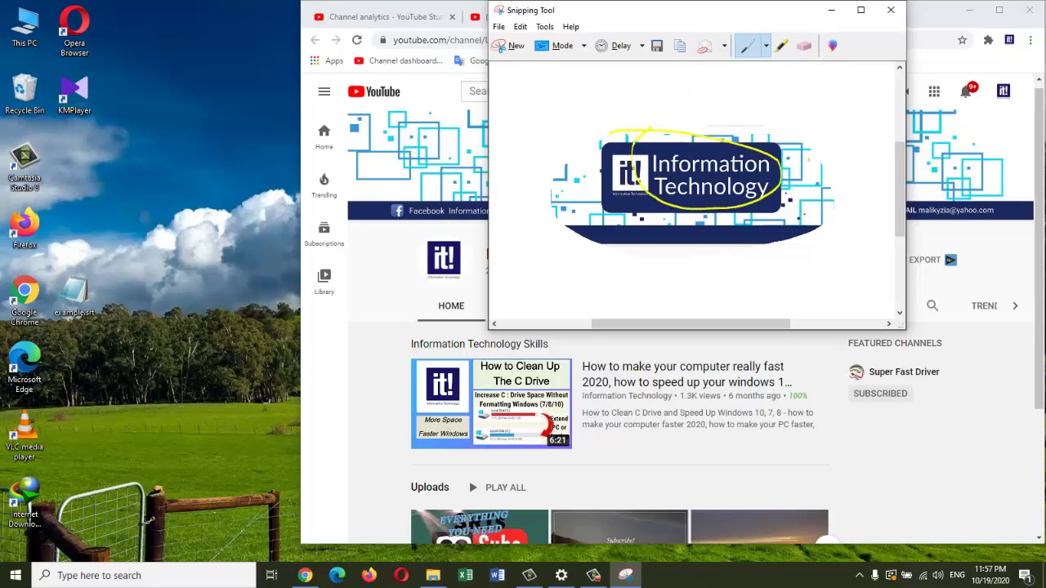
{"action": "left_click", "coordinate": [804, 48]}
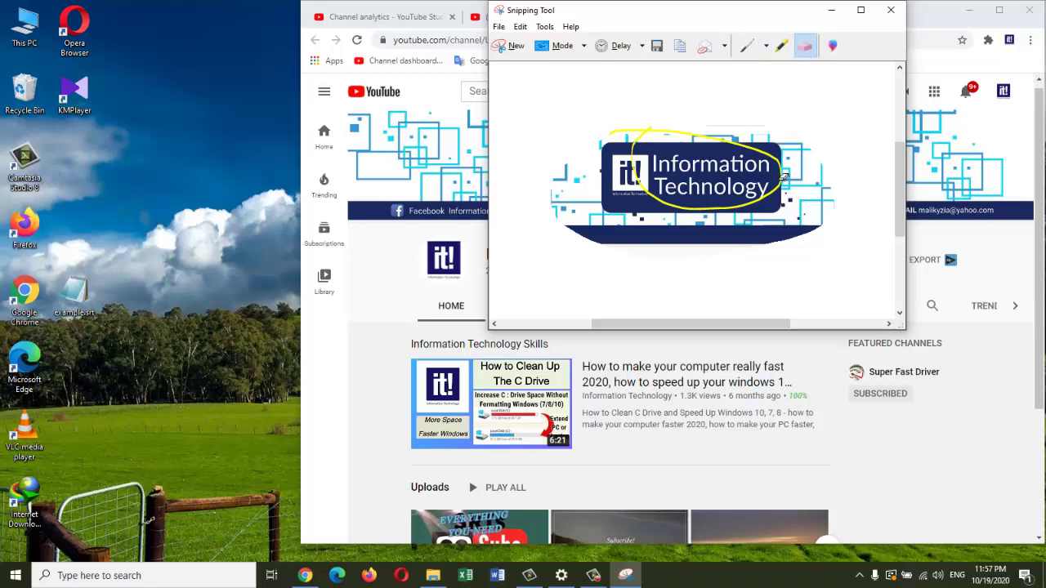
{"action": "left_click", "coordinate": [777, 157]}
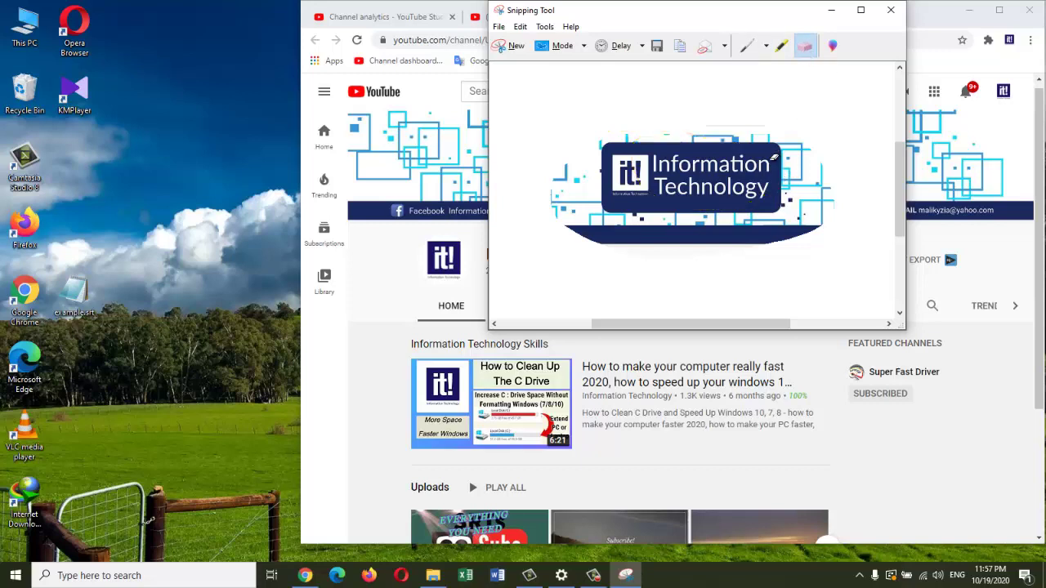
Step: Set the capture delay to 3 seconds and the mode to Window Snip
{"action": "left_click", "coordinate": [642, 47]}
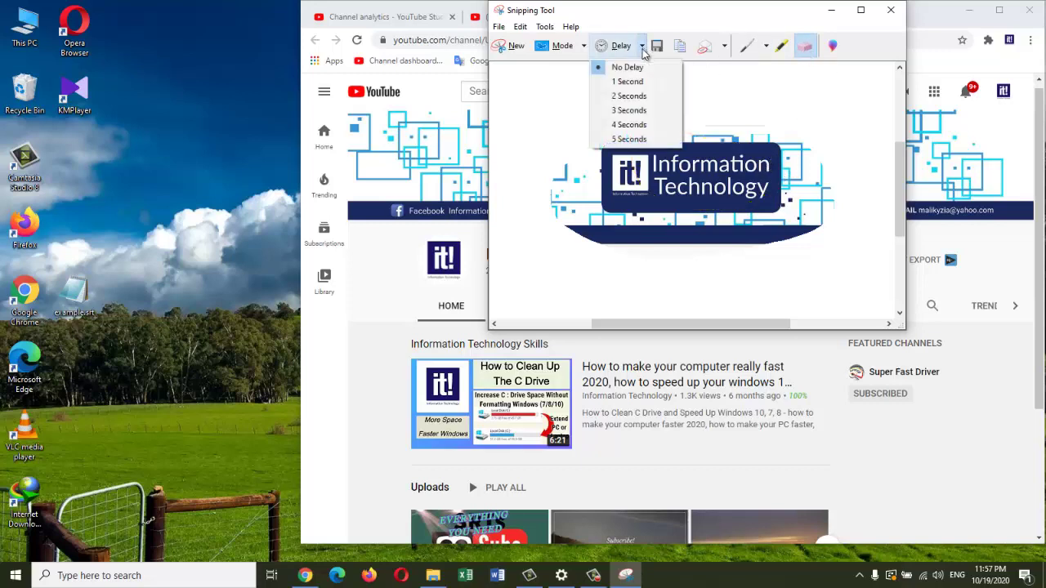
{"action": "left_click", "coordinate": [653, 111]}
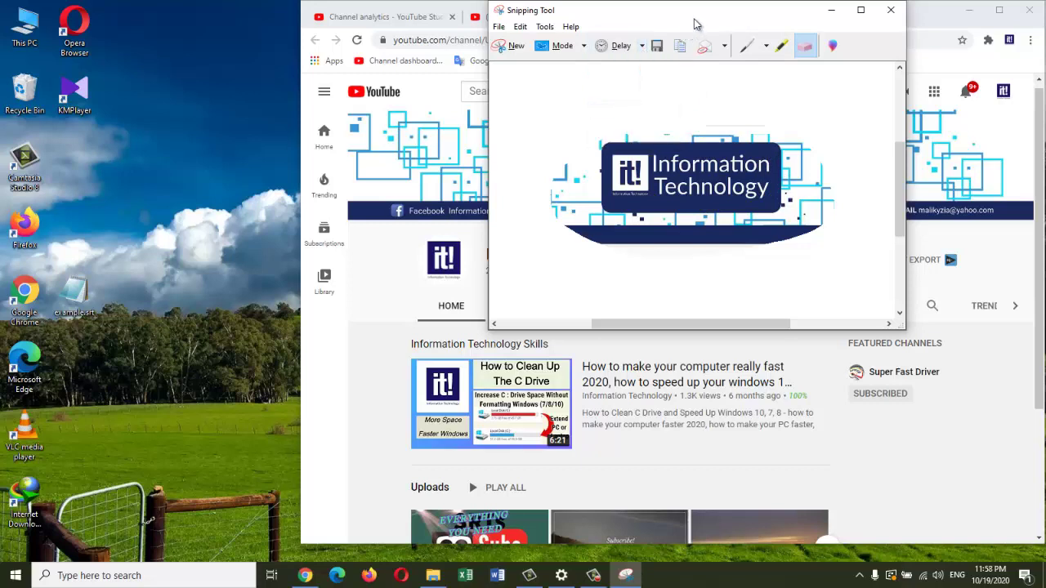
{"action": "left_click", "coordinate": [585, 46]}
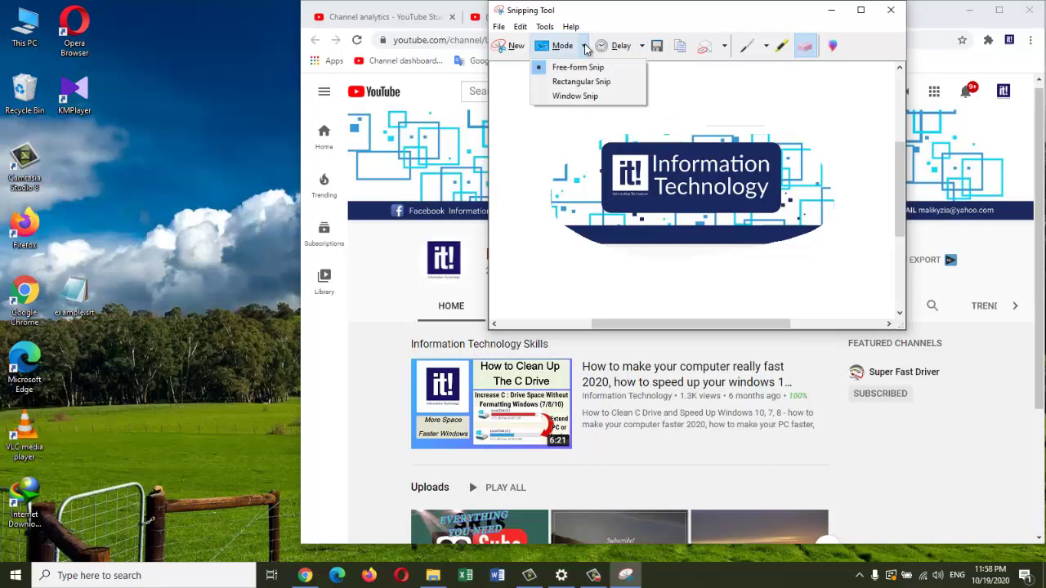
{"action": "left_click", "coordinate": [590, 96]}
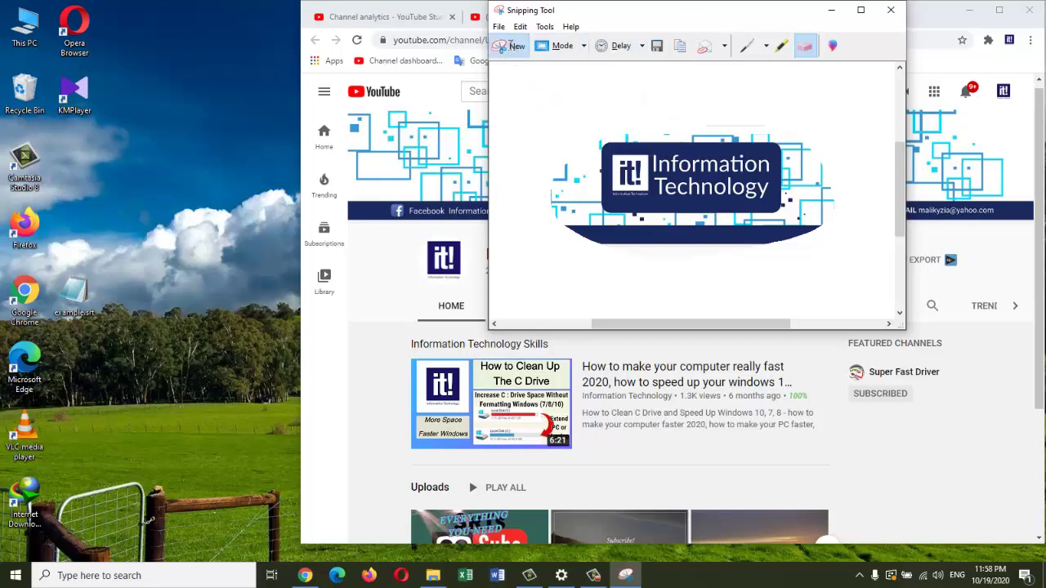
Step: Start a new window snip, cancel it with Esc, and close Snipping Tool
{"action": "left_click", "coordinate": [511, 45]}
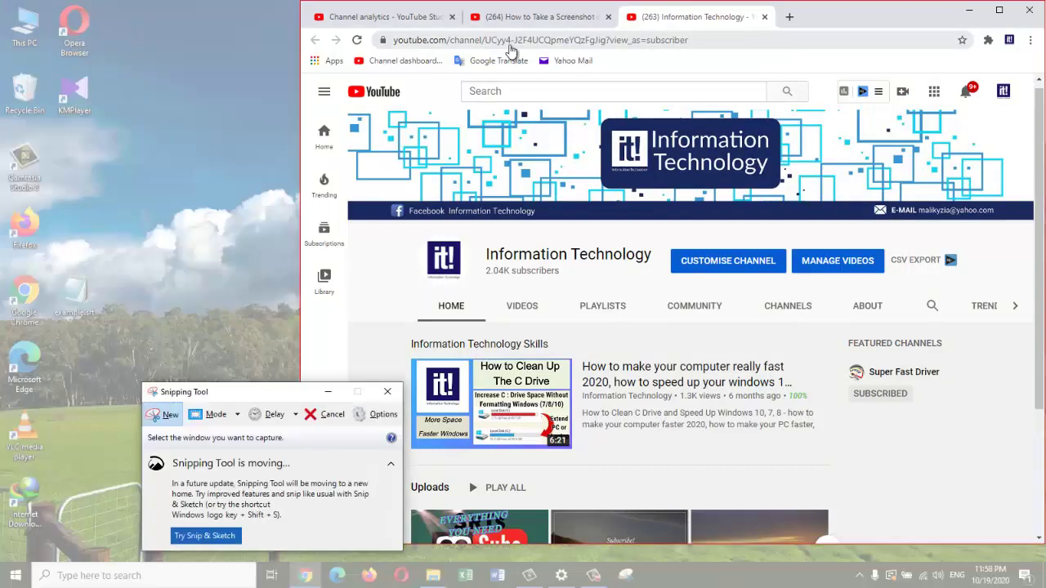
{"action": "key", "text": "Escape"}
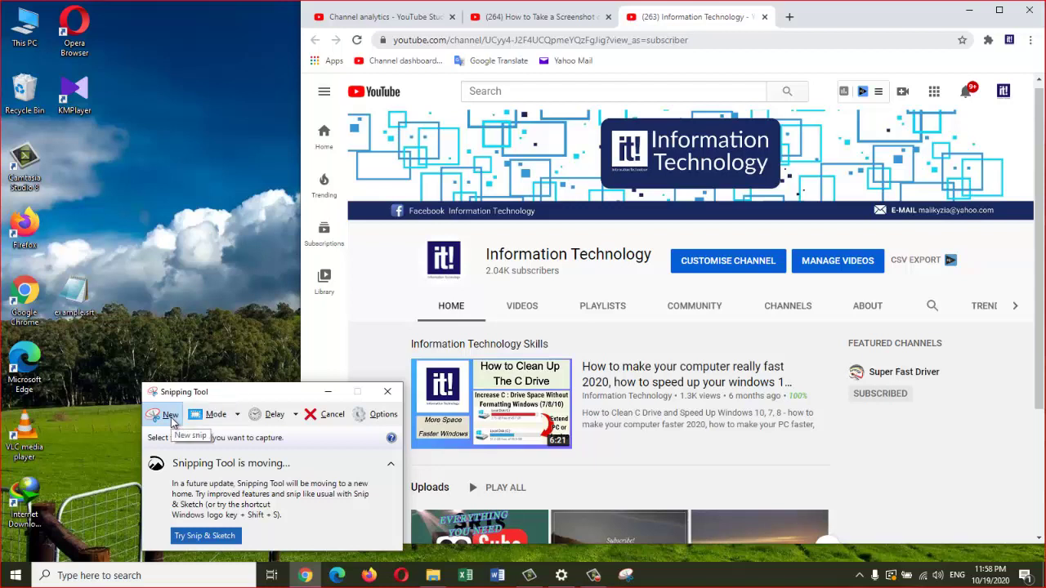
{"action": "key", "text": "Escape"}
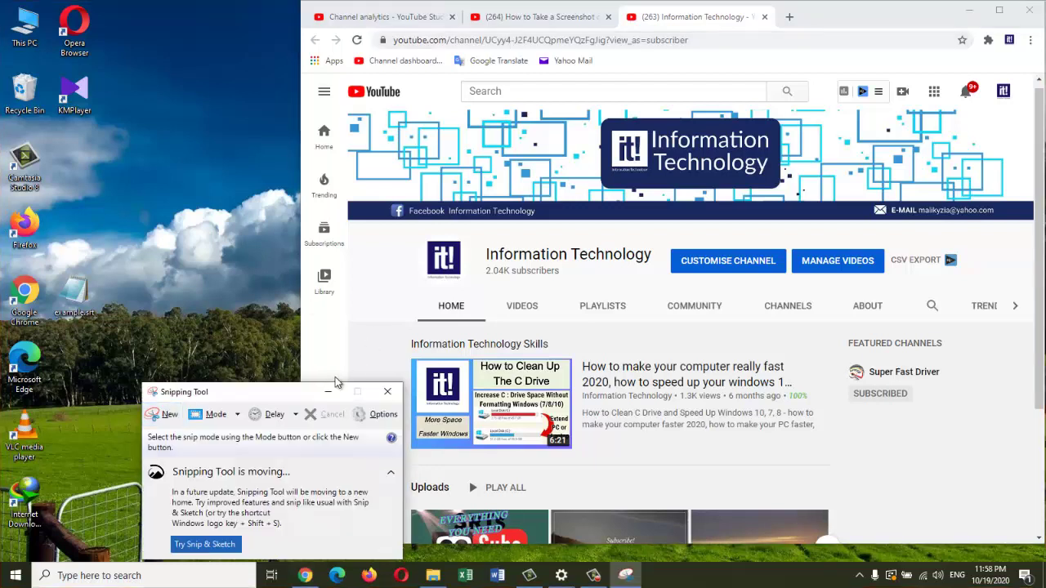
{"action": "left_click", "coordinate": [391, 395]}
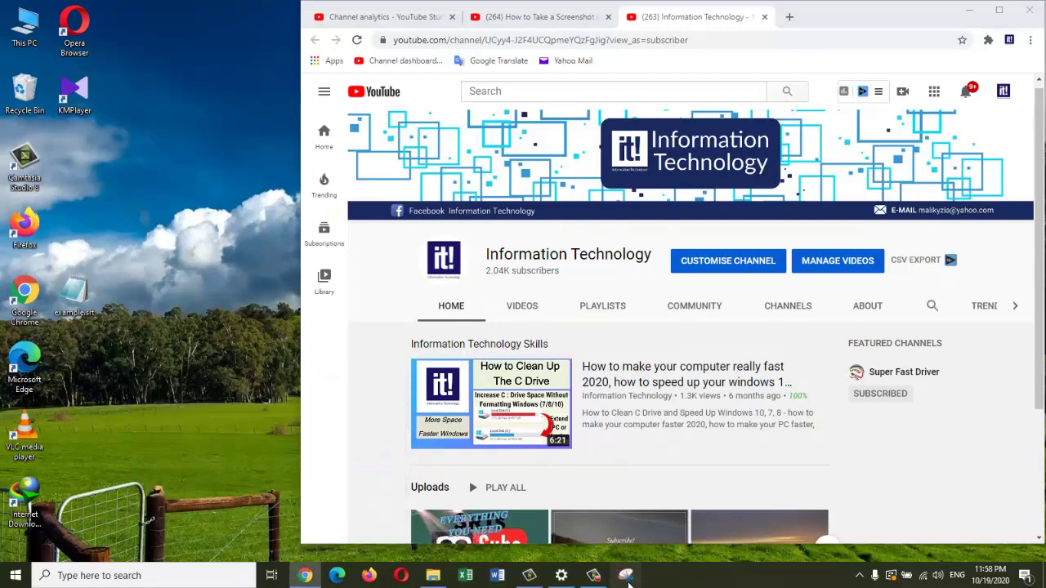
Step: Reopen Snipping Tool with Ctrl+Alt+S, move it to the top, then show the desktop and return to Chrome
{"action": "key", "text": "ctrl+alt+s"}
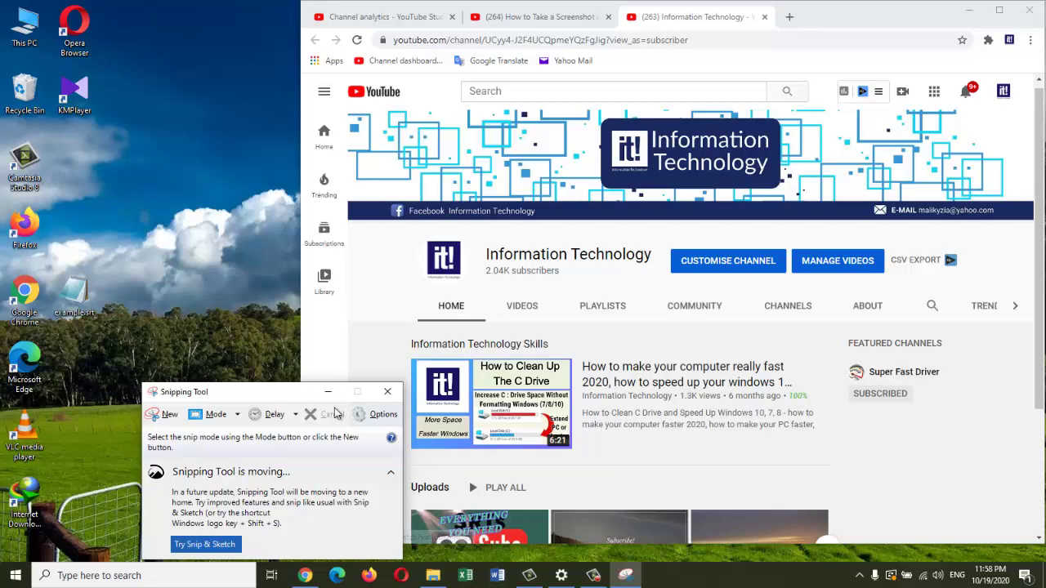
{"action": "left_click_drag", "start_coordinate": [289, 394], "coordinate": [695, 100]}
{"action": "key", "text": "super+d"}
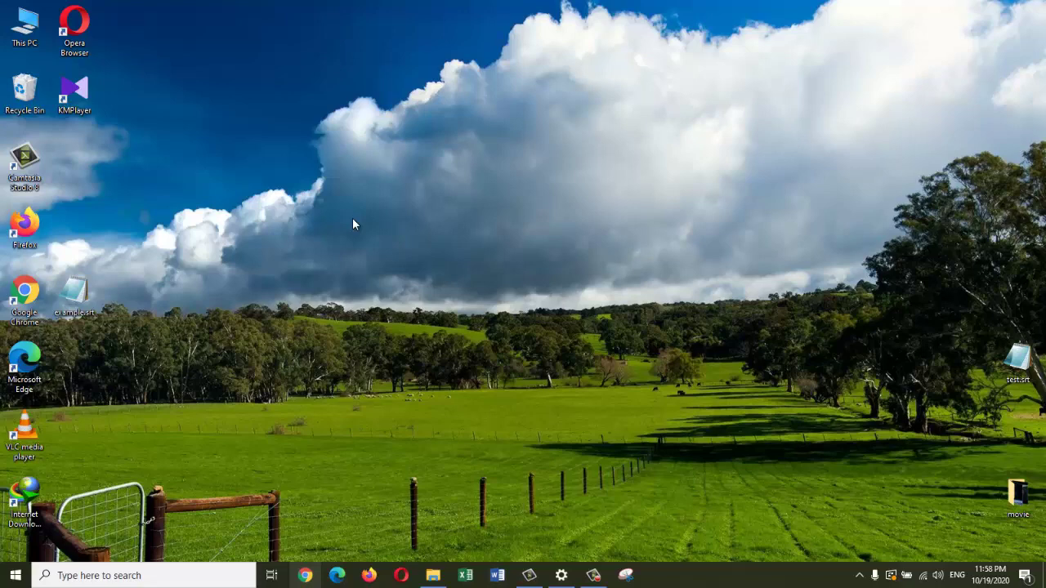
{"action": "key", "text": "alt+Tab"}
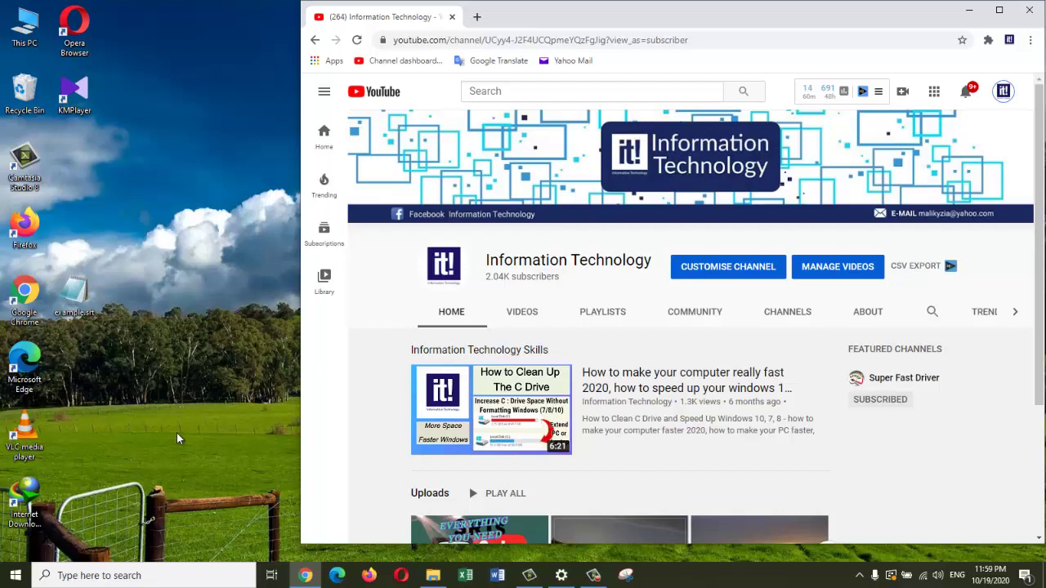
Step: Open Paint from search, paste the full-screen capture, and maximize the window
{"action": "left_click", "coordinate": [109, 575]}
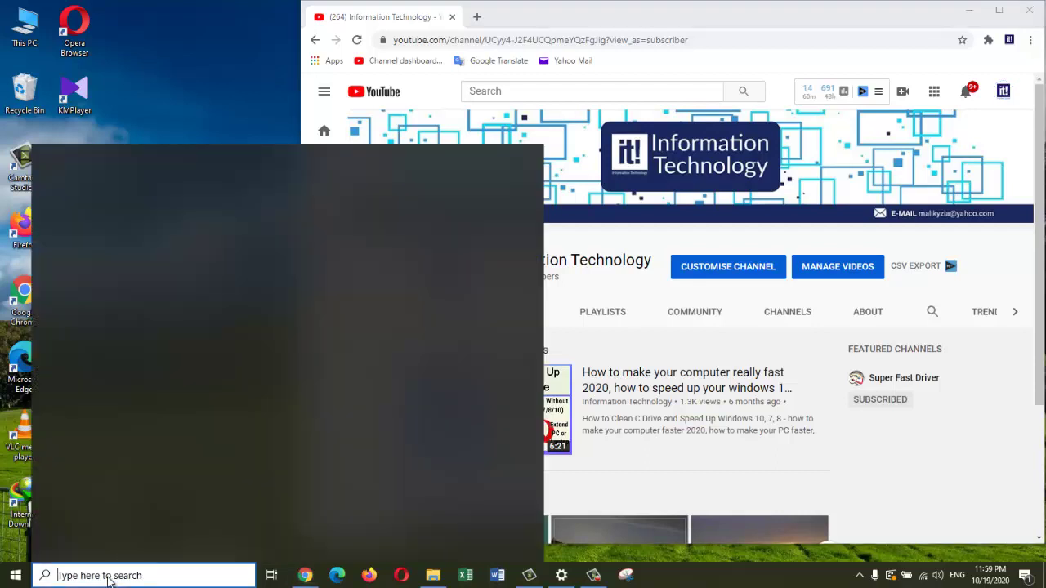
{"action": "type", "text": "paint"}
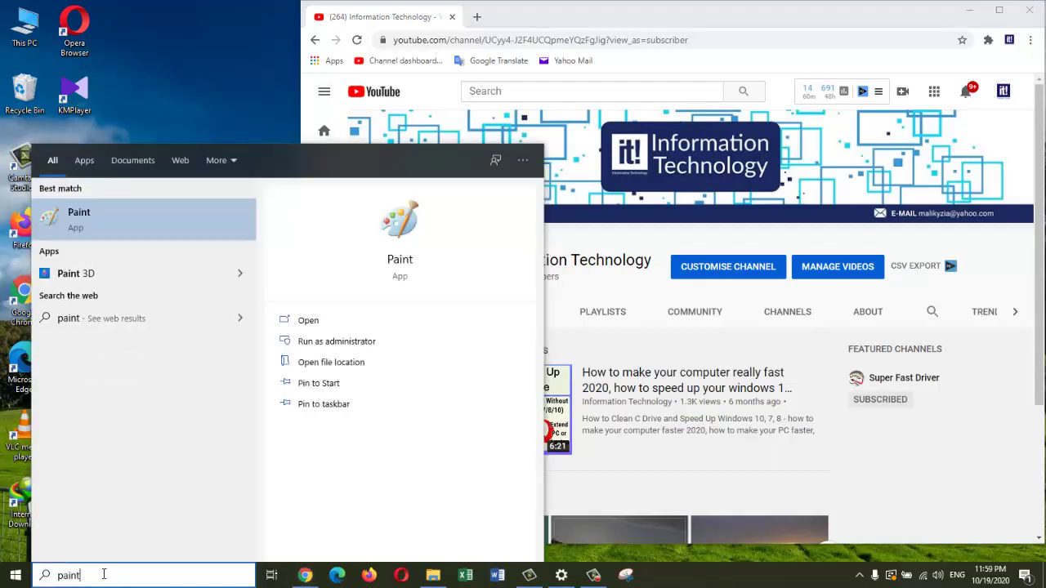
{"action": "left_click", "coordinate": [145, 220]}
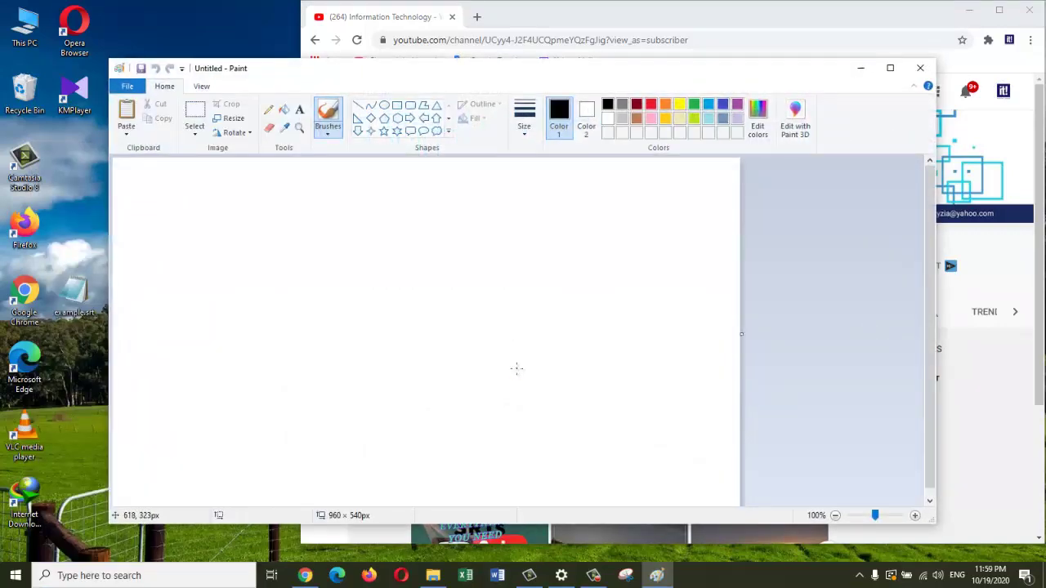
{"action": "key", "text": "ctrl+v"}
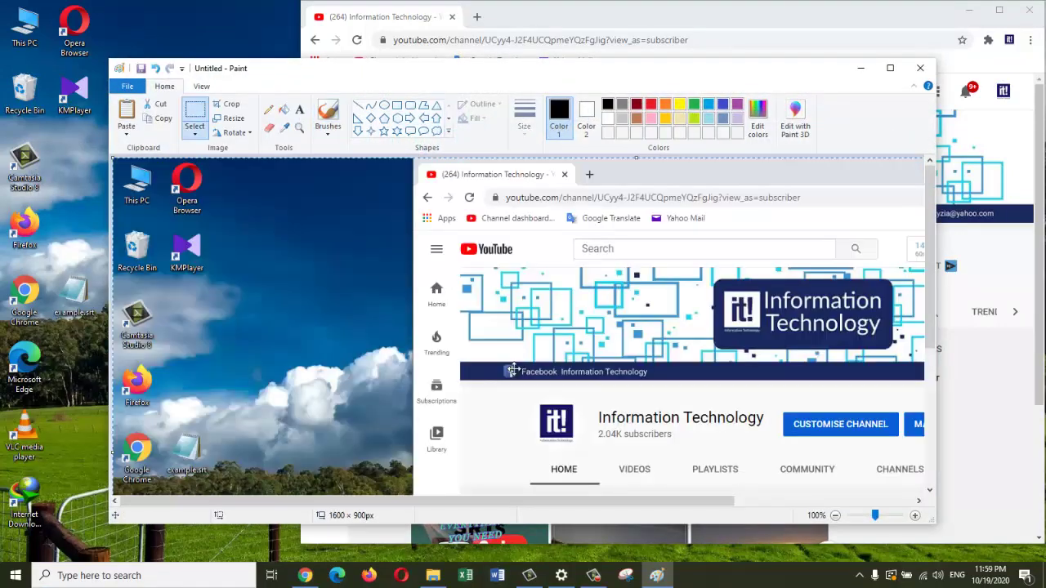
{"action": "left_click", "coordinate": [890, 68]}
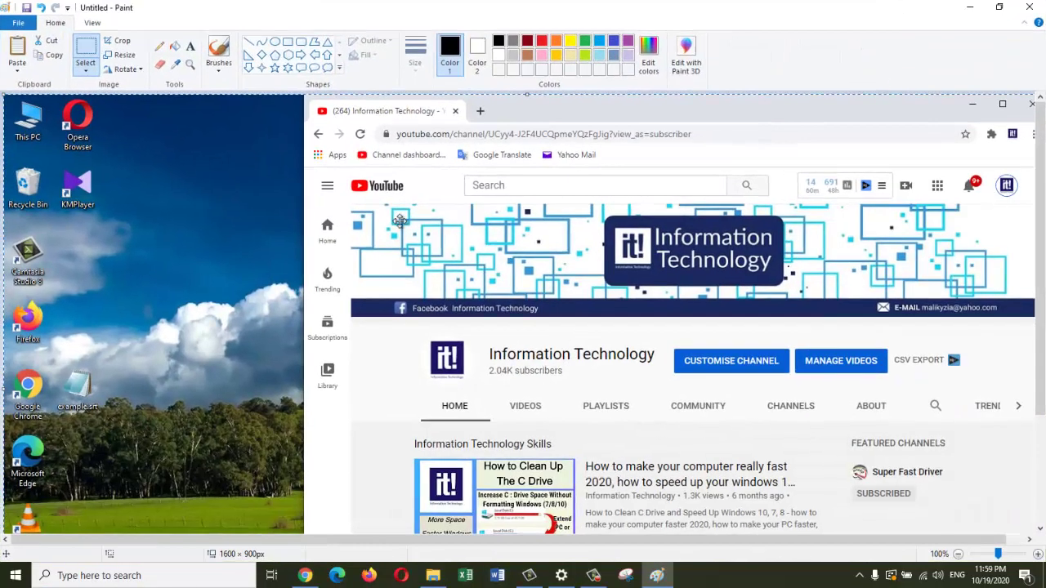
Step: Save the picture as a PNG named Untitled.png on the Desktop
{"action": "left_click", "coordinate": [18, 22]}
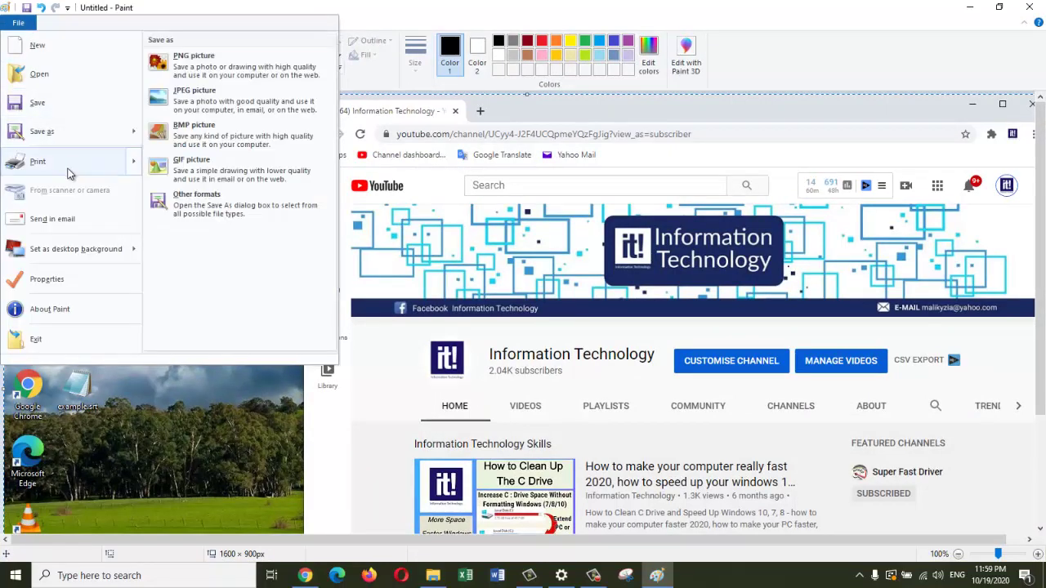
{"action": "mouse_move", "coordinate": [78, 143]}
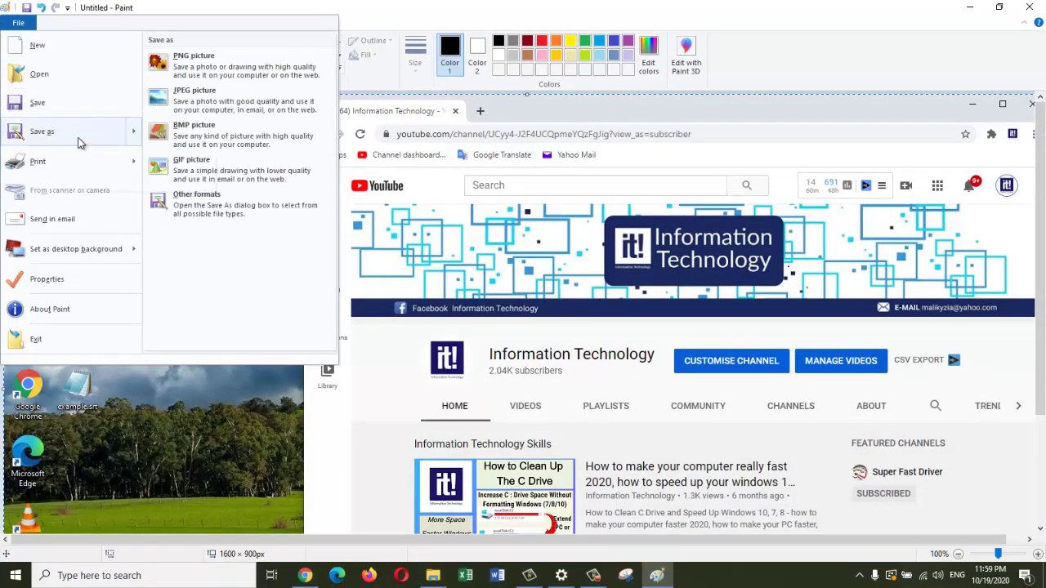
{"action": "left_click", "coordinate": [253, 79]}
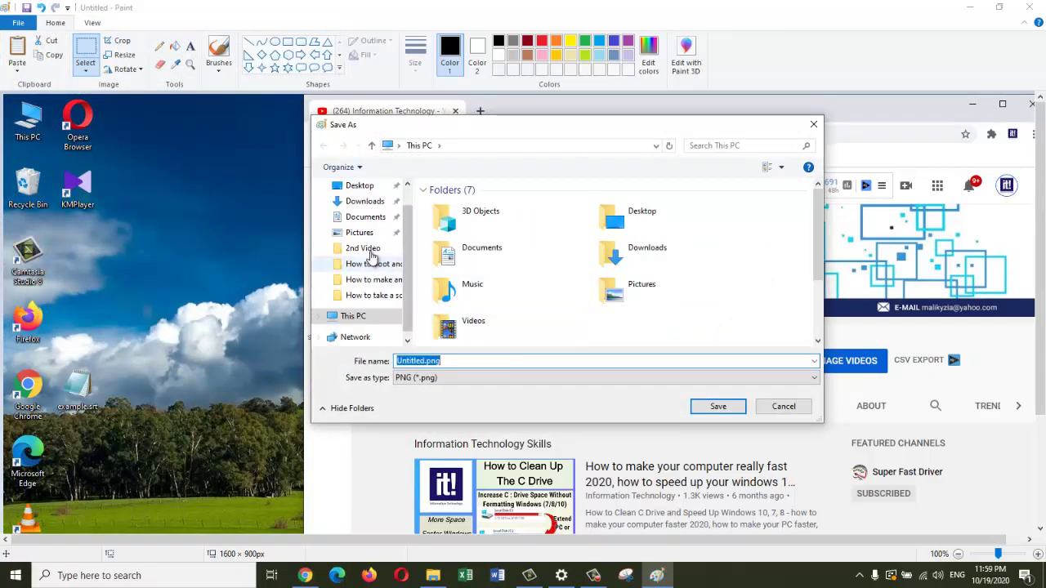
{"action": "left_click", "coordinate": [362, 186]}
{"action": "left_click", "coordinate": [462, 360]}
{"action": "double_click", "coordinate": [462, 360]}
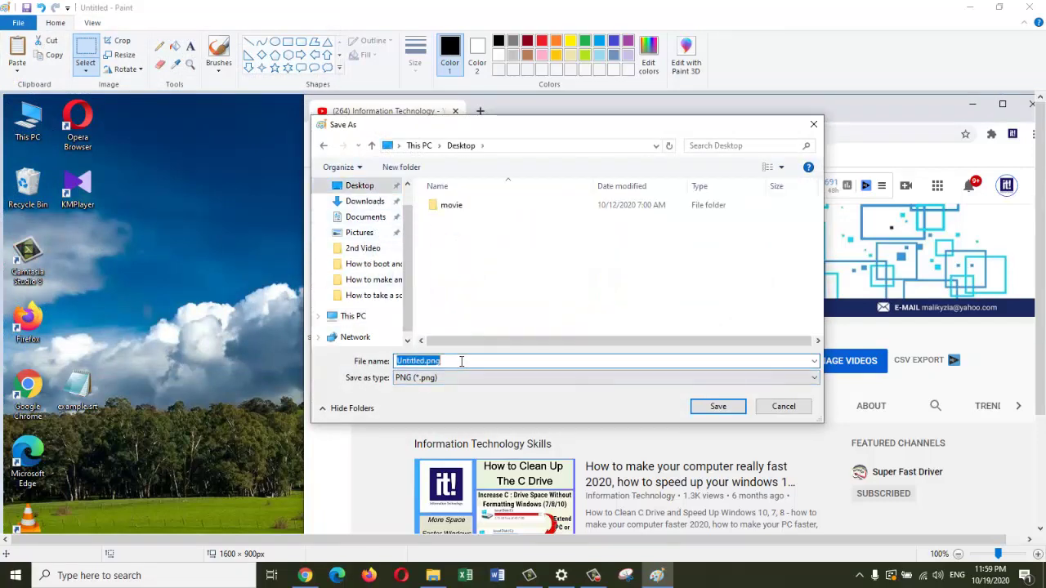
{"action": "left_click", "coordinate": [716, 414]}
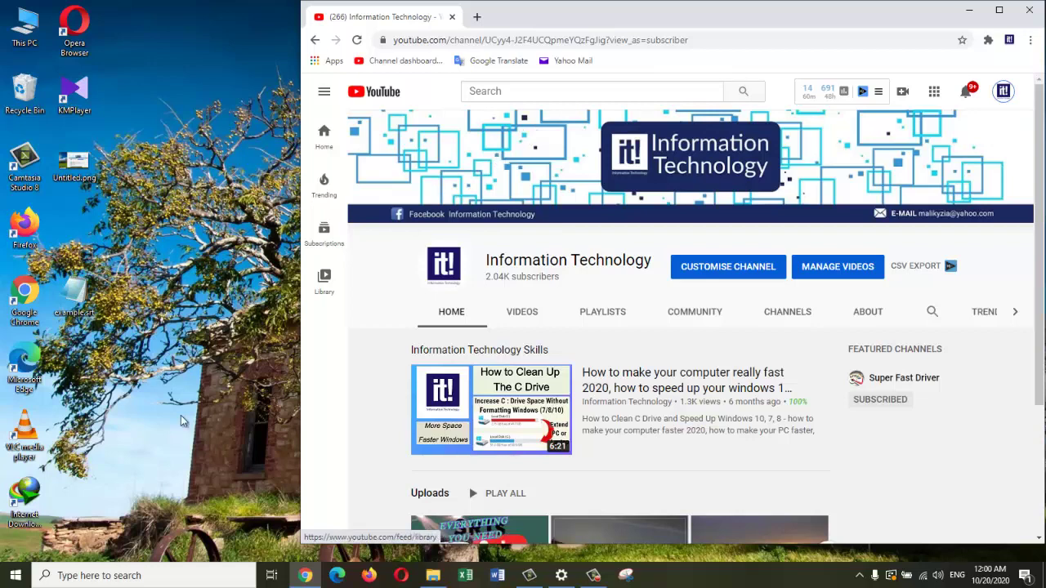
Step: Open Paint from search and paste the captured YouTube window onto the canvas
{"action": "left_click", "coordinate": [208, 583]}
{"action": "type", "text": "paint"}
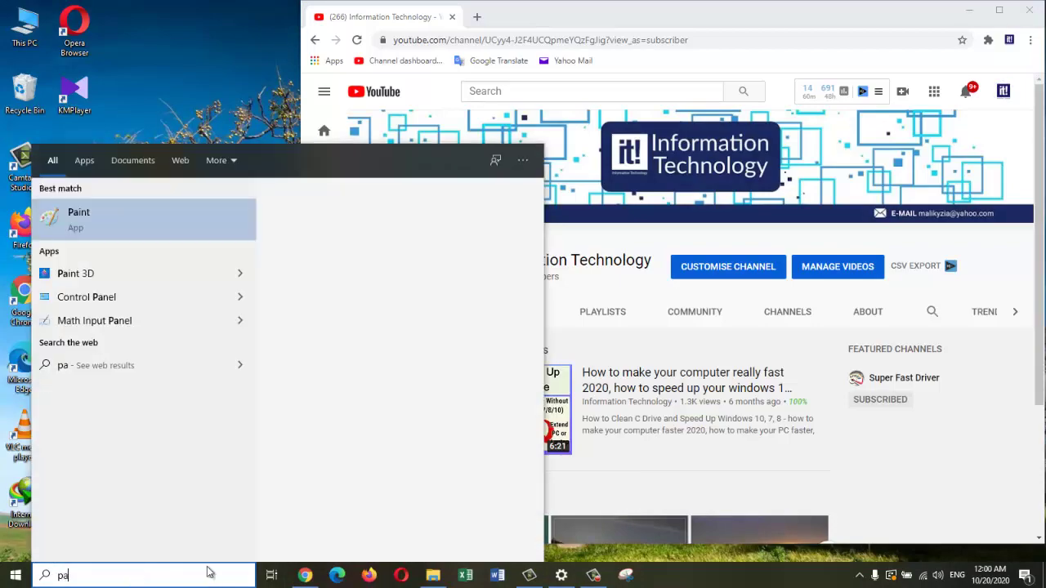
{"action": "left_click", "coordinate": [175, 224]}
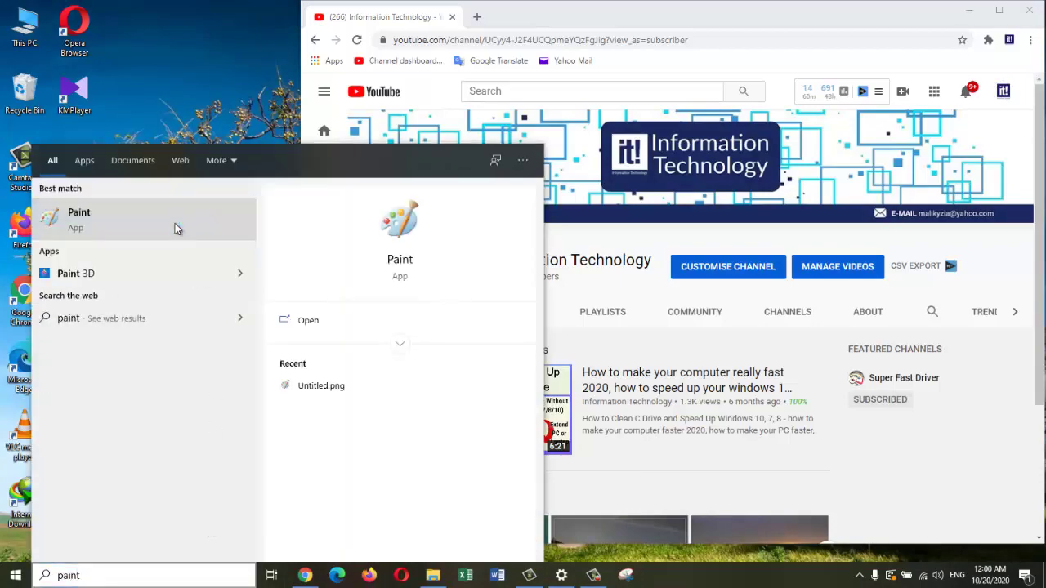
{"action": "key", "text": "ctrl+v"}
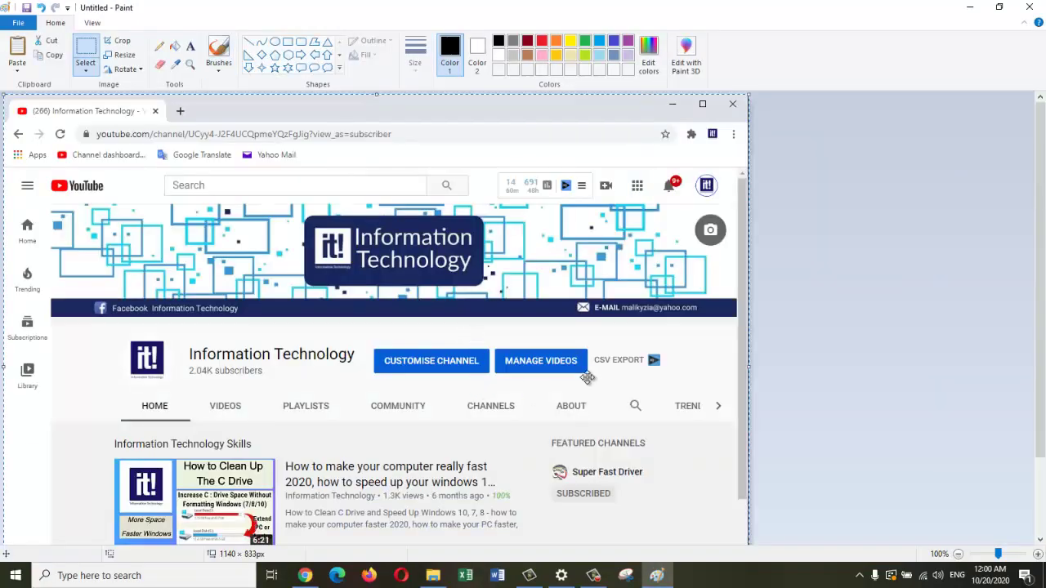
{"action": "scroll", "coordinate": [1044, 374], "scroll_direction": "down", "scroll_amount": 2}
{"action": "left_click_drag", "start_coordinate": [1045, 373], "coordinate": [1044, 422]}
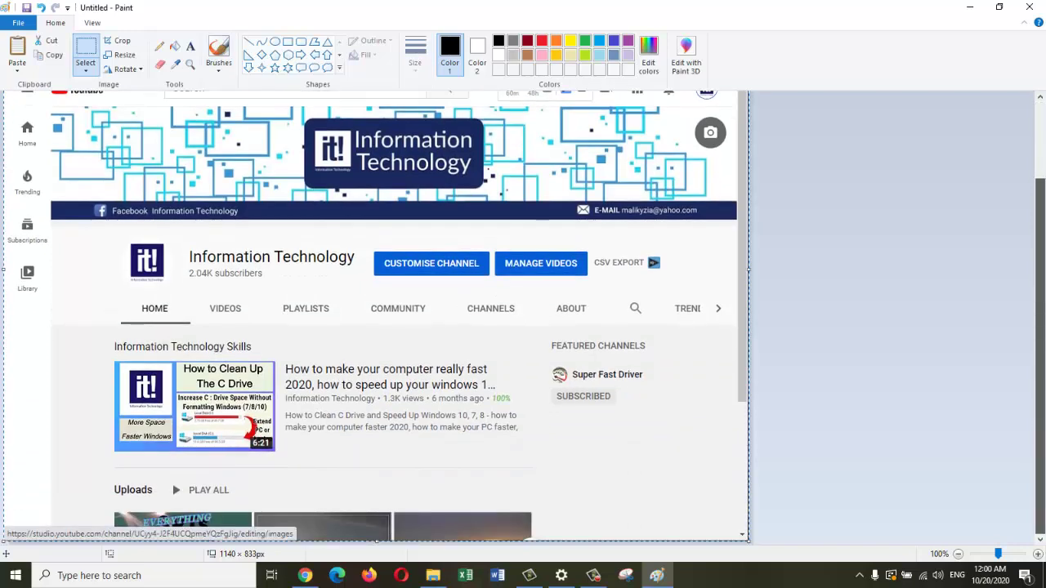
{"action": "scroll", "coordinate": [855, 313], "scroll_direction": "up", "scroll_amount": 2}
Step: Save it on the Desktop as Untitled1.png instead of replacing Untitled.png, then close the preview
{"action": "left_click", "coordinate": [18, 22]}
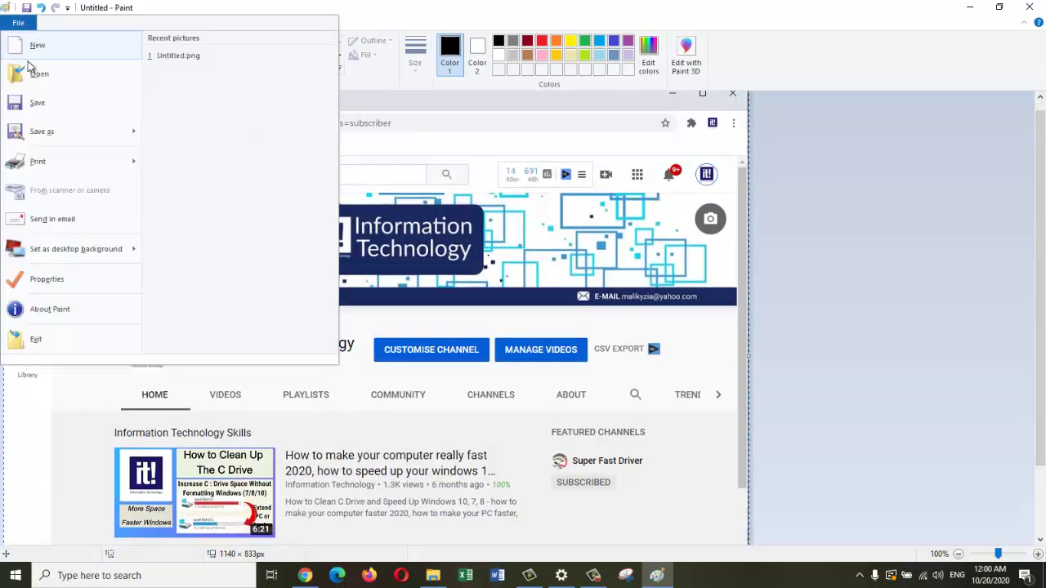
{"action": "left_click", "coordinate": [192, 65]}
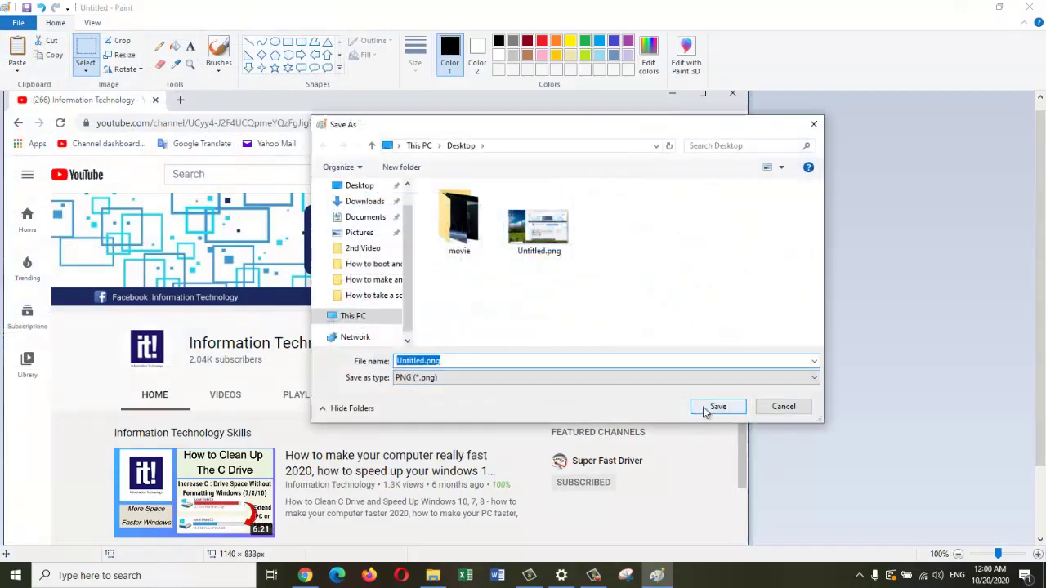
{"action": "left_click", "coordinate": [705, 411]}
{"action": "left_click", "coordinate": [602, 288]}
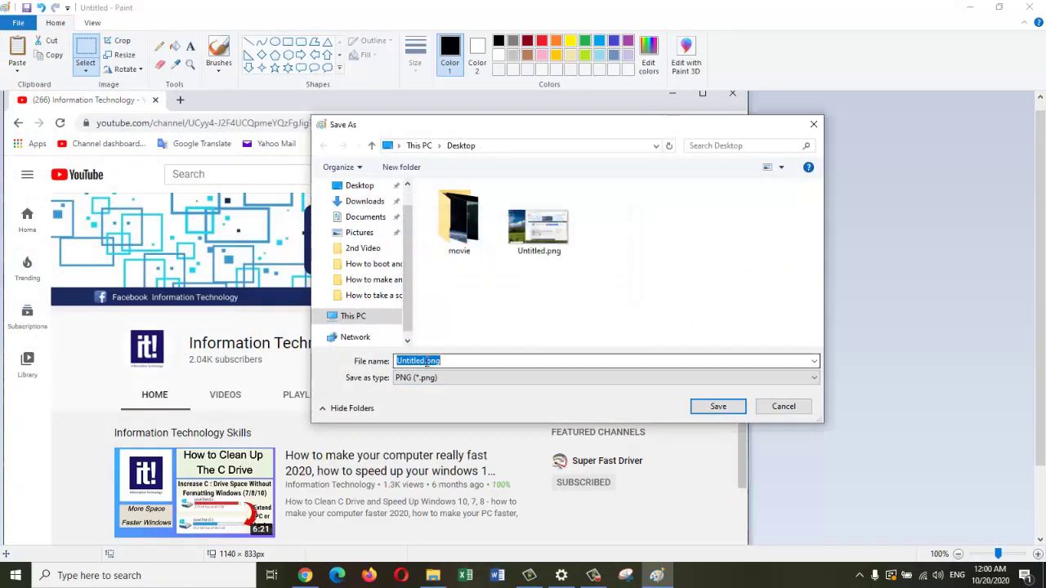
{"action": "left_click", "coordinate": [426, 362]}
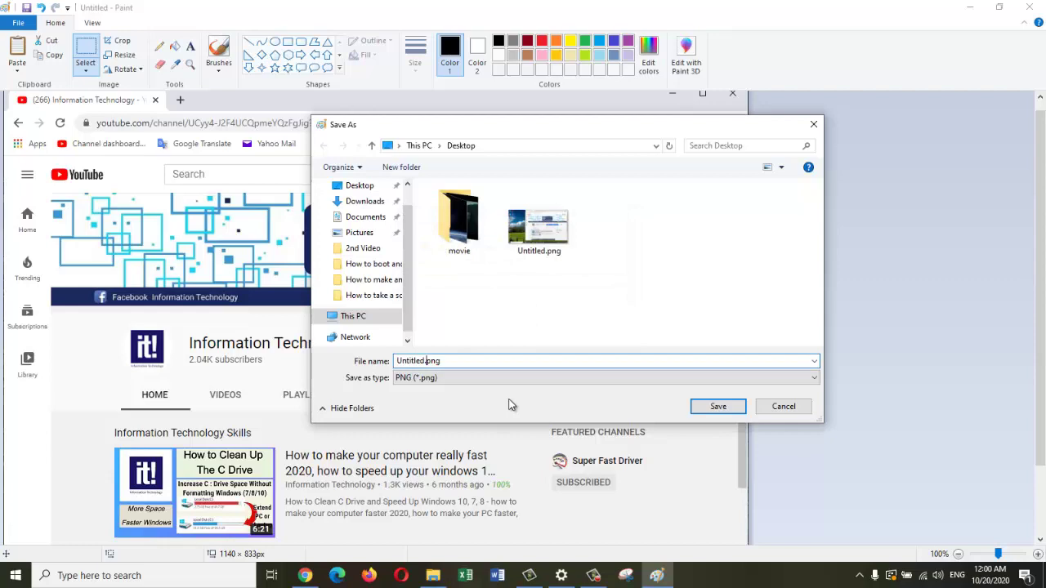
{"action": "type", "text": "1"}
{"action": "left_click", "coordinate": [734, 412]}
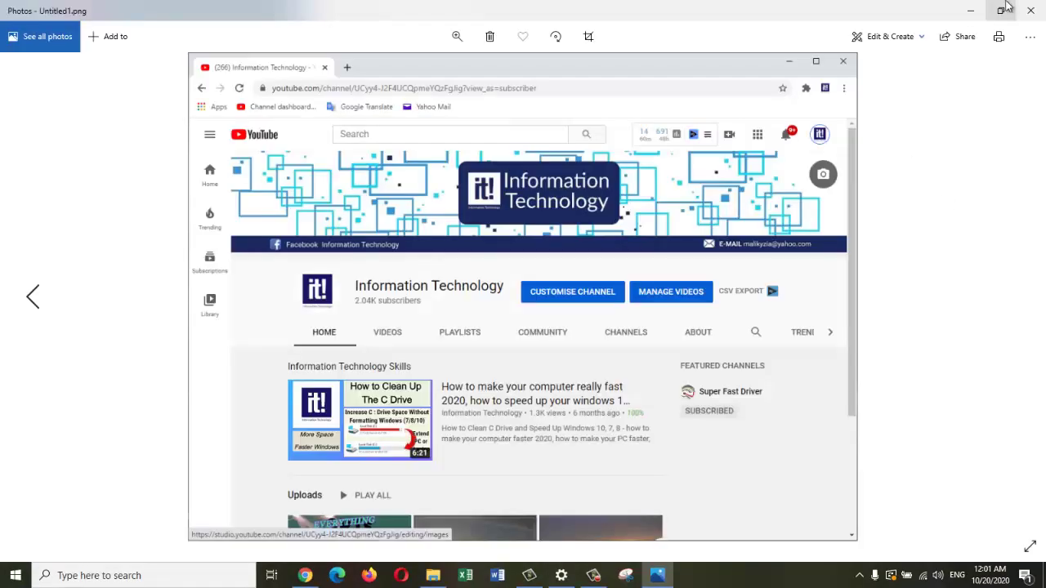
{"action": "left_click", "coordinate": [1028, 7]}
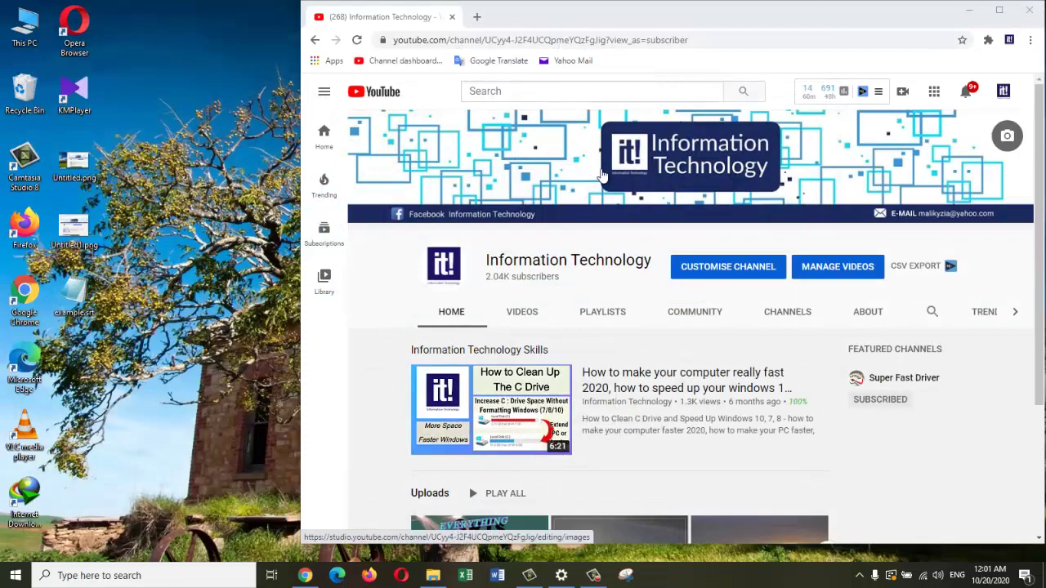
Step: Save a full-screen screenshot of the YouTube channel page to Pictures > Screenshots with Windows+Print Screen
{"action": "key", "text": "super+Print"}
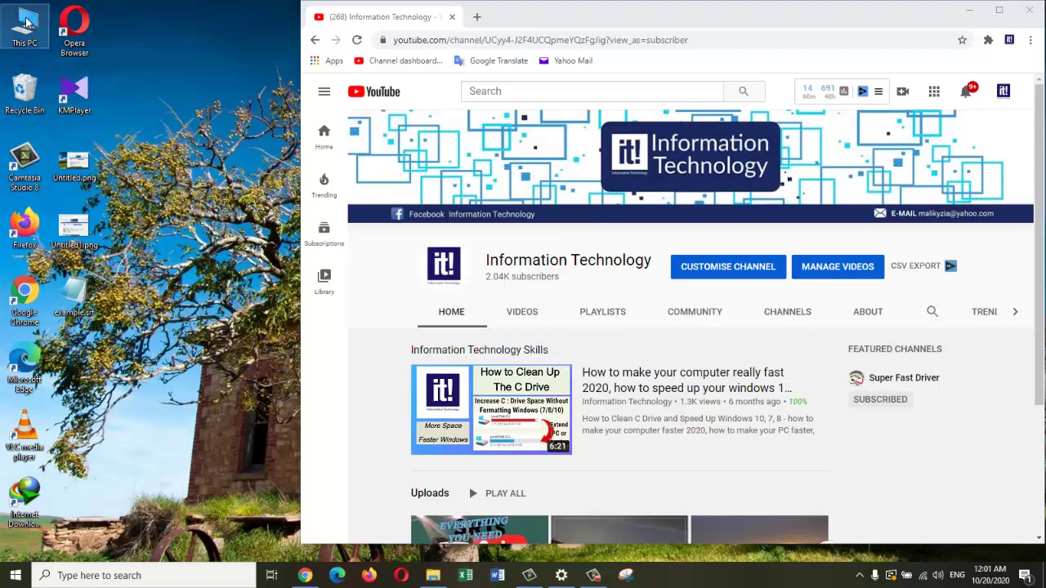
{"action": "double_click", "coordinate": [26, 23]}
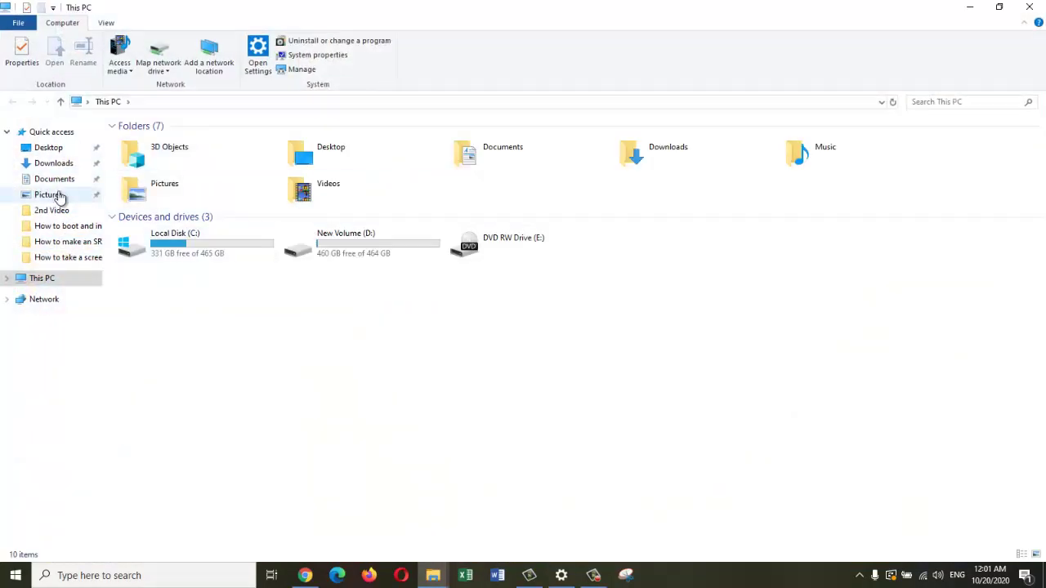
{"action": "left_click", "coordinate": [49, 194]}
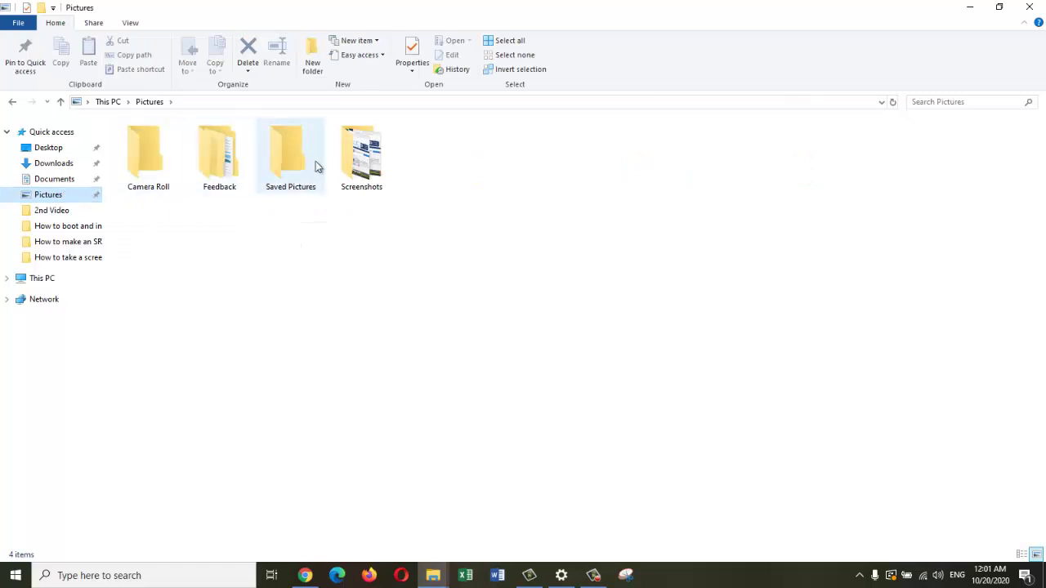
{"action": "double_click", "coordinate": [369, 158]}
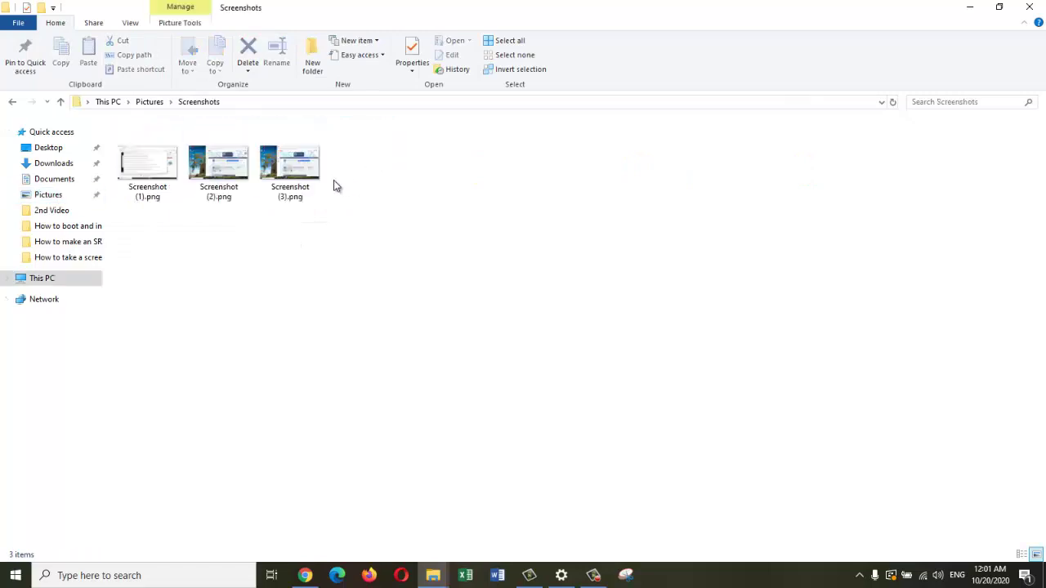
{"action": "double_click", "coordinate": [304, 168]}
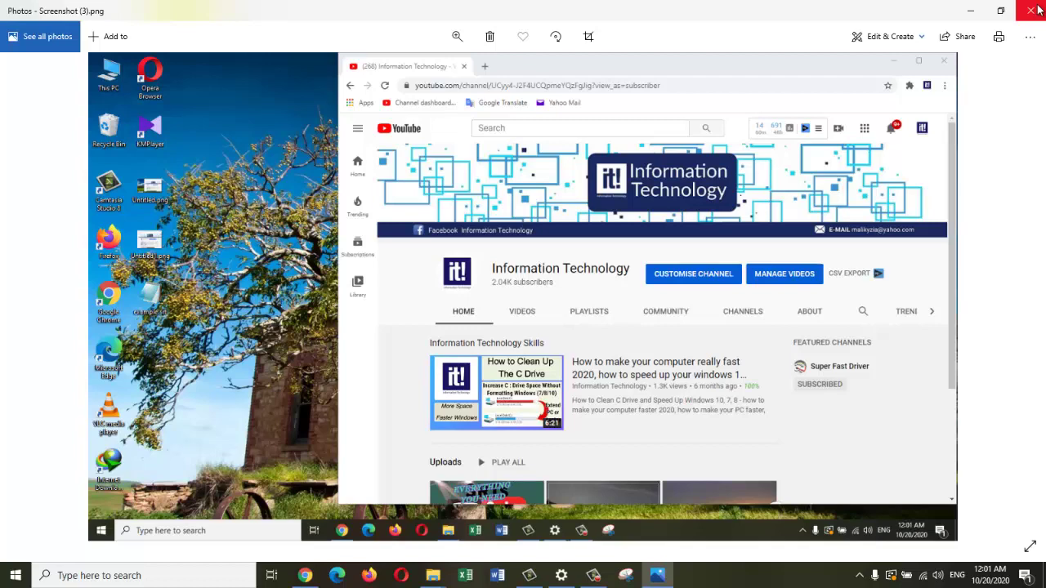
{"action": "left_click", "coordinate": [1038, 10]}
{"action": "left_click", "coordinate": [1032, 6]}
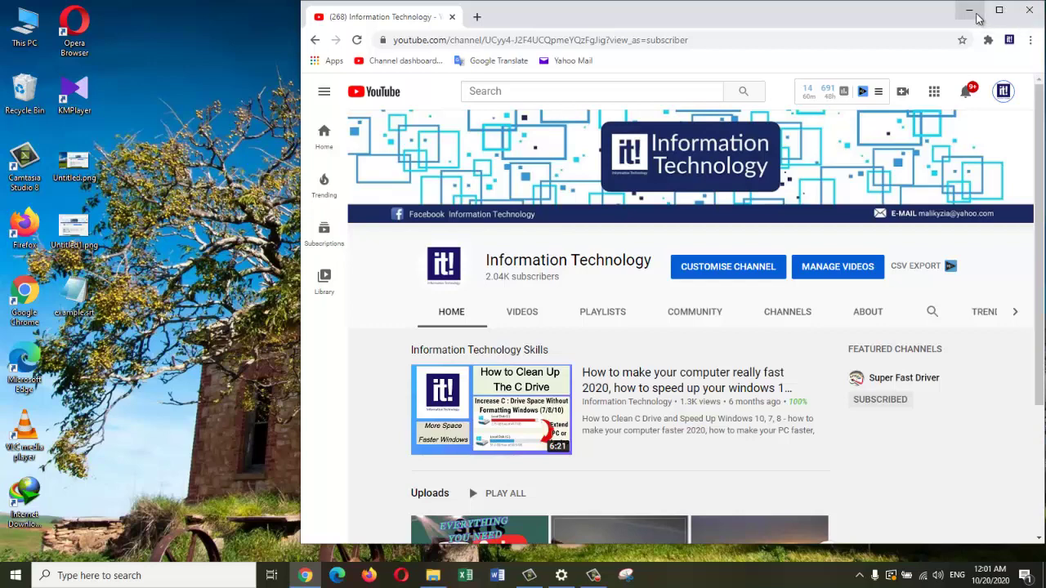
Step: Minimize Chrome's Information Technology channel window, leaving the bare desktop visible
{"action": "left_click", "coordinate": [969, 11]}
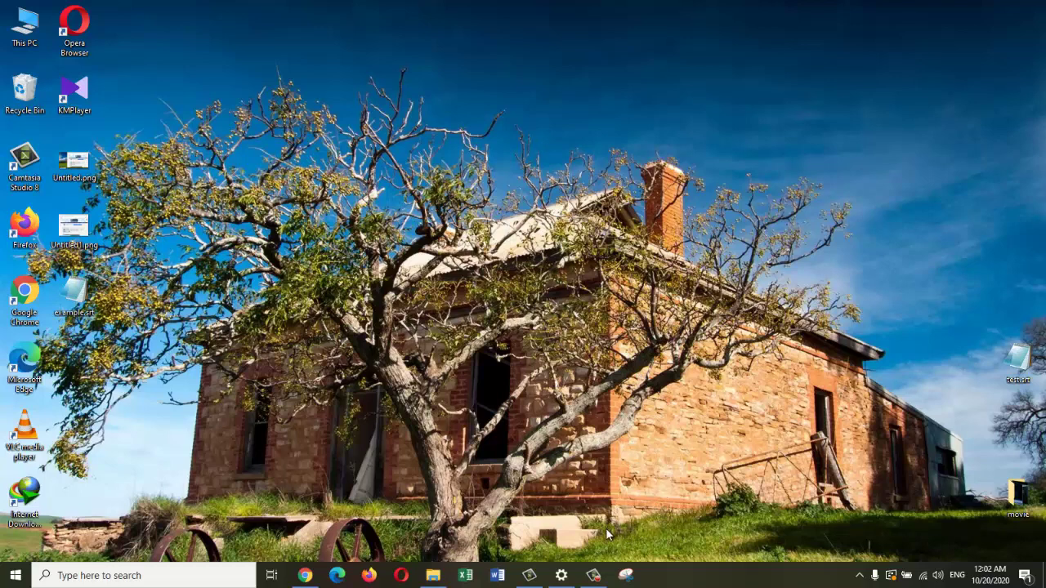
{"action": "mouse_move", "coordinate": [596, 578]}
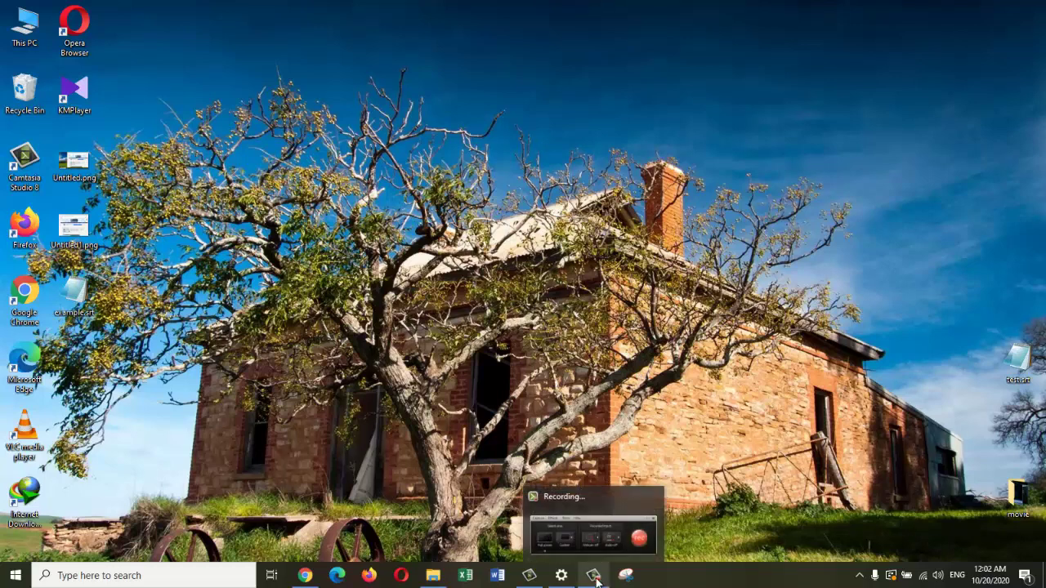